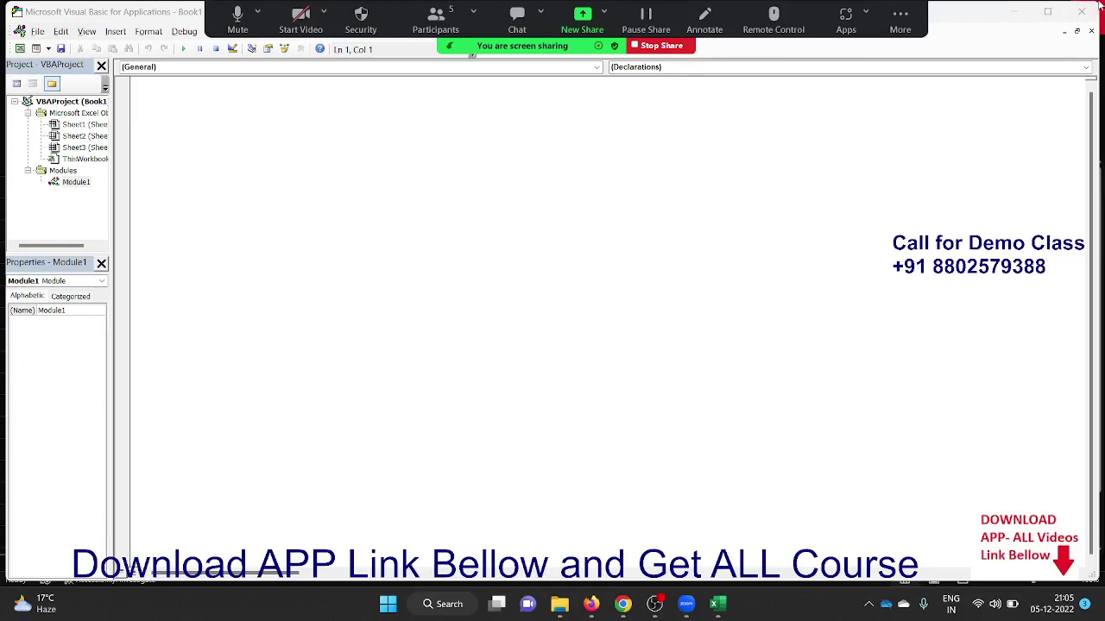
# Snap the VBA editor to the left half and the Excel workbook to the right half.
pyautogui.moveTo(1050, 19)
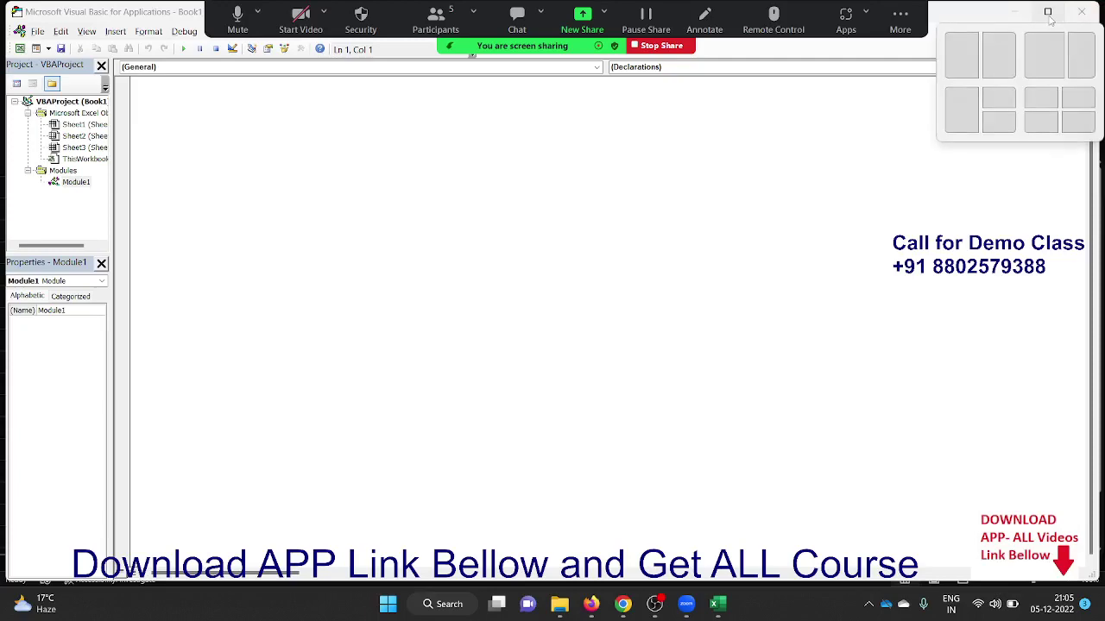
pyautogui.click(950, 63)
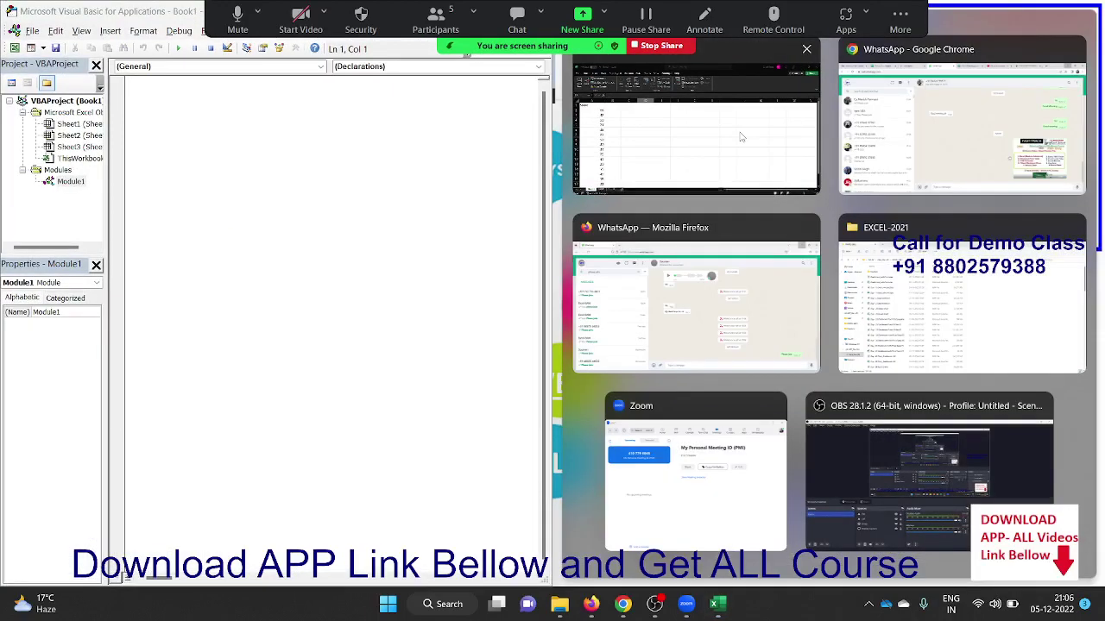
pyautogui.click(739, 131)
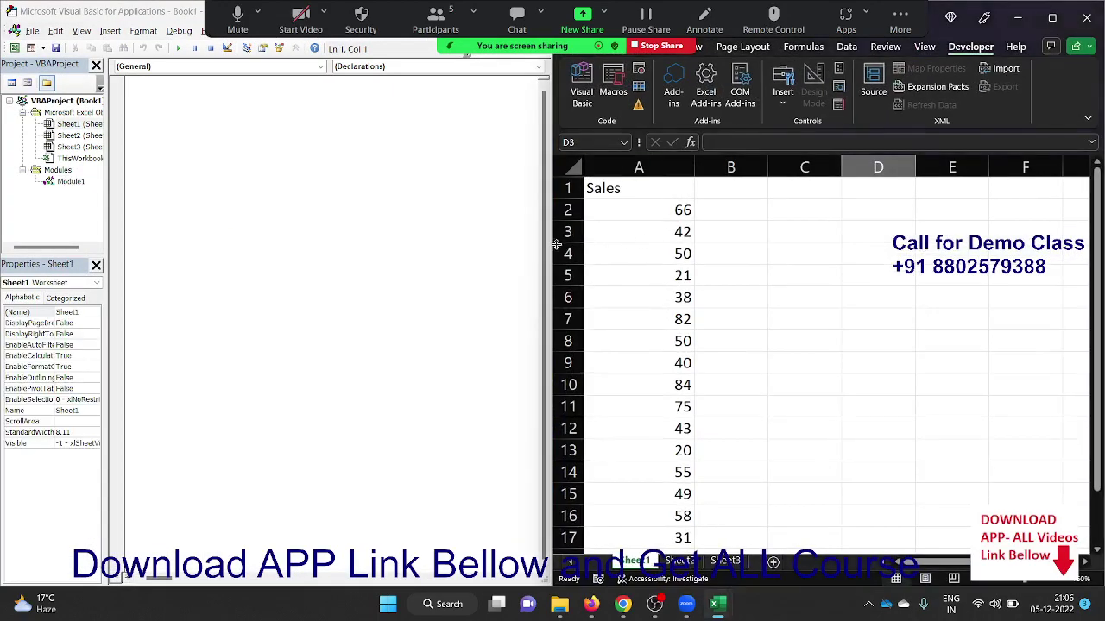
pyautogui.moveTo(550, 244); pyautogui.dragTo(565, 244)
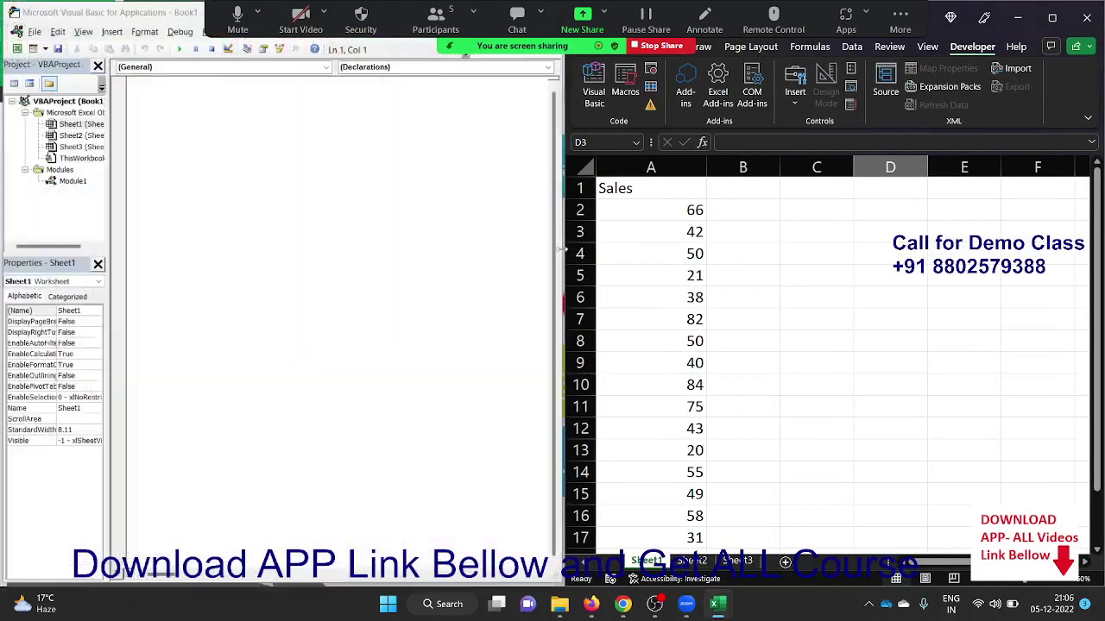
# Check the sales values in A2 and A3, then select an empty cell beside the data.
pyautogui.click(703, 217)
pyautogui.click(686, 230)
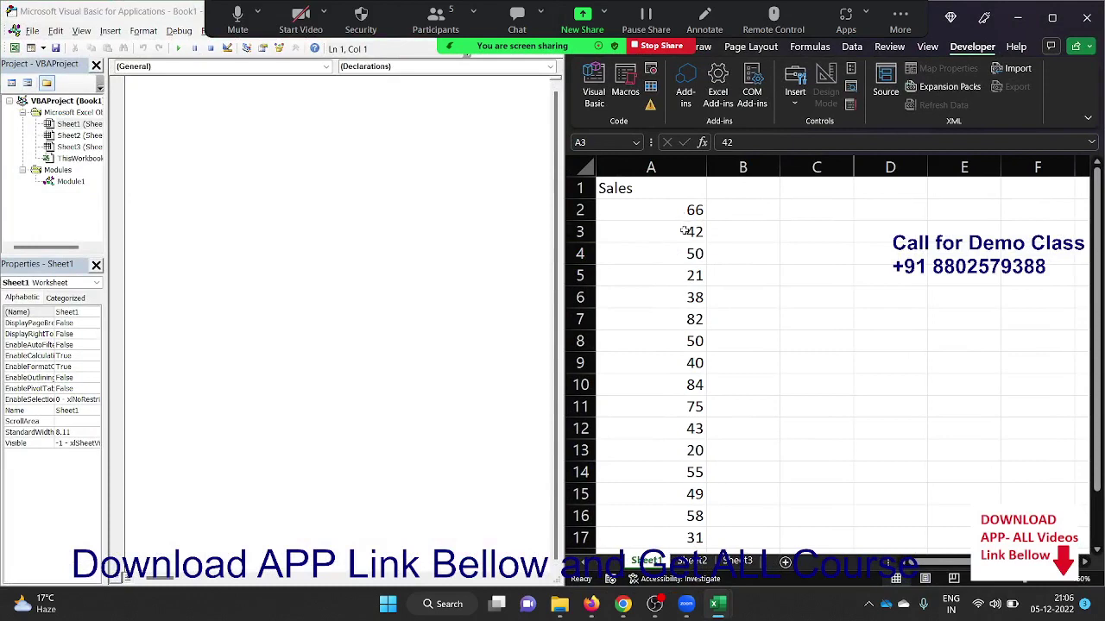
pyautogui.click(152, 271)
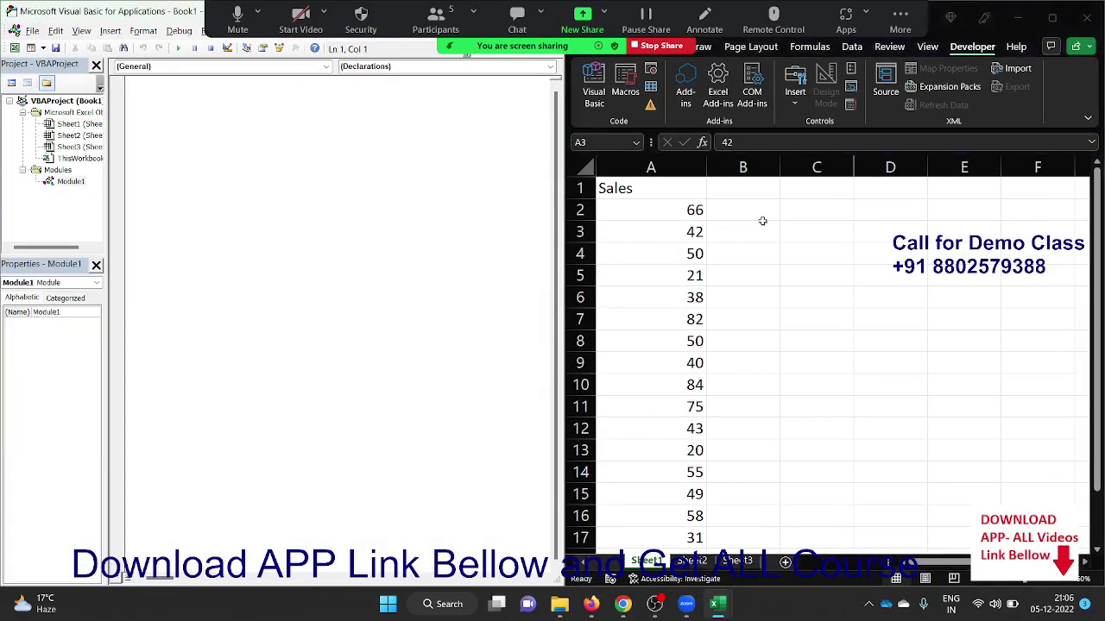
pyautogui.click(872, 261)
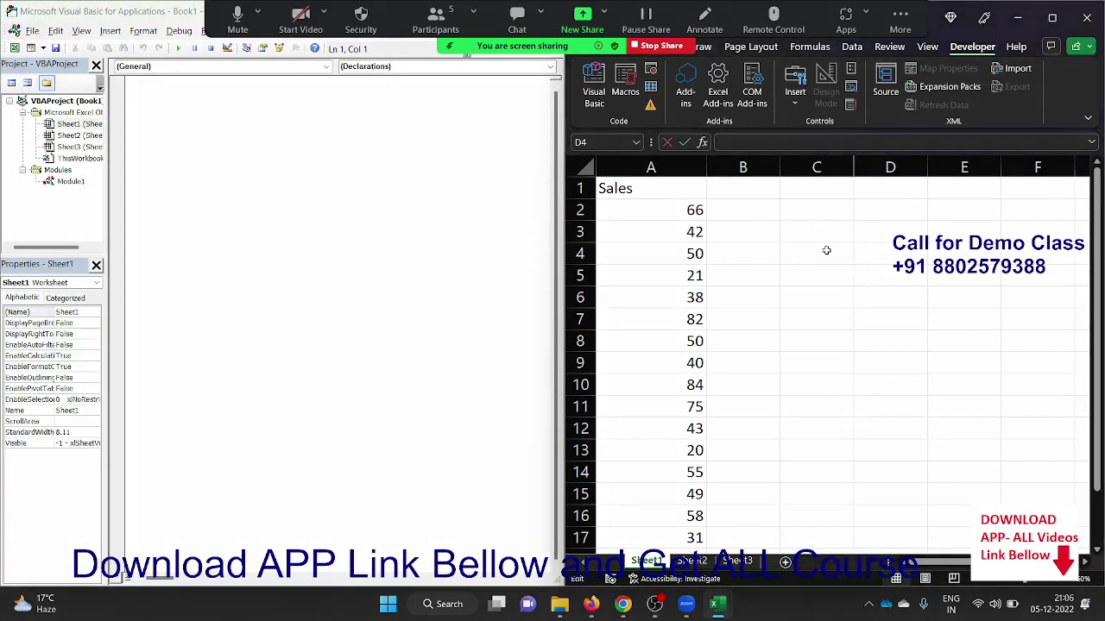
# Enter bands 0-40 and 41-80 in C2:C3 with incentives 500 and 1000 beside them.
pyautogui.click(825, 218)
pyautogui.write('0')
pyautogui.write('-40')
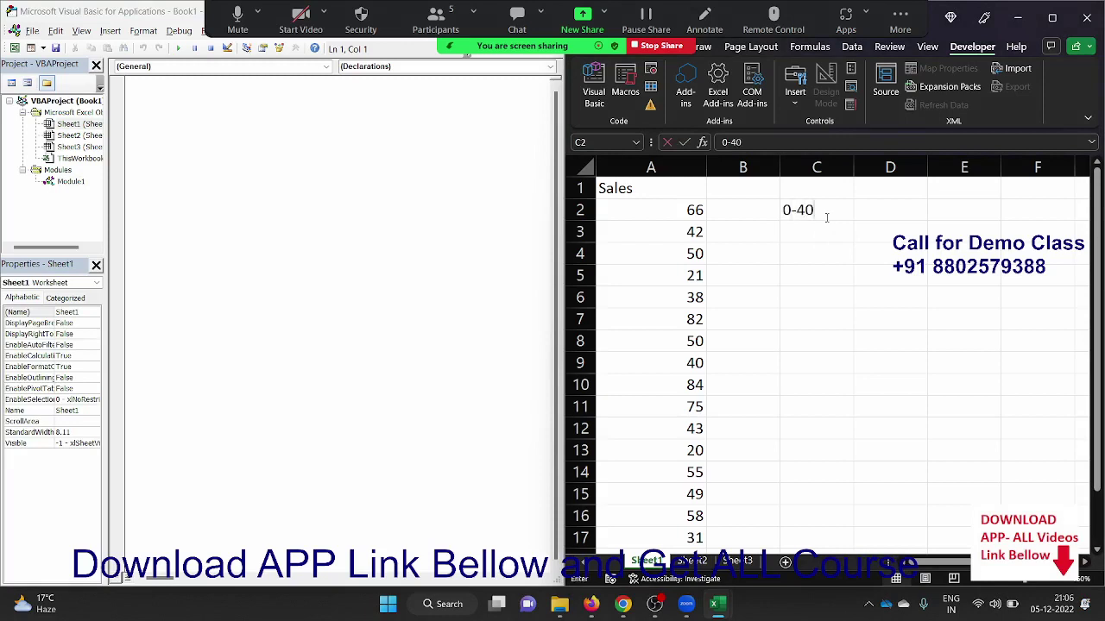
pyautogui.press('Return')
pyautogui.press('Right')
pyautogui.write('50')
pyautogui.write('0')
pyautogui.press('Escape')
pyautogui.write('500')
pyautogui.press('Return')
pyautogui.press('Left')
pyautogui.write('41-80')
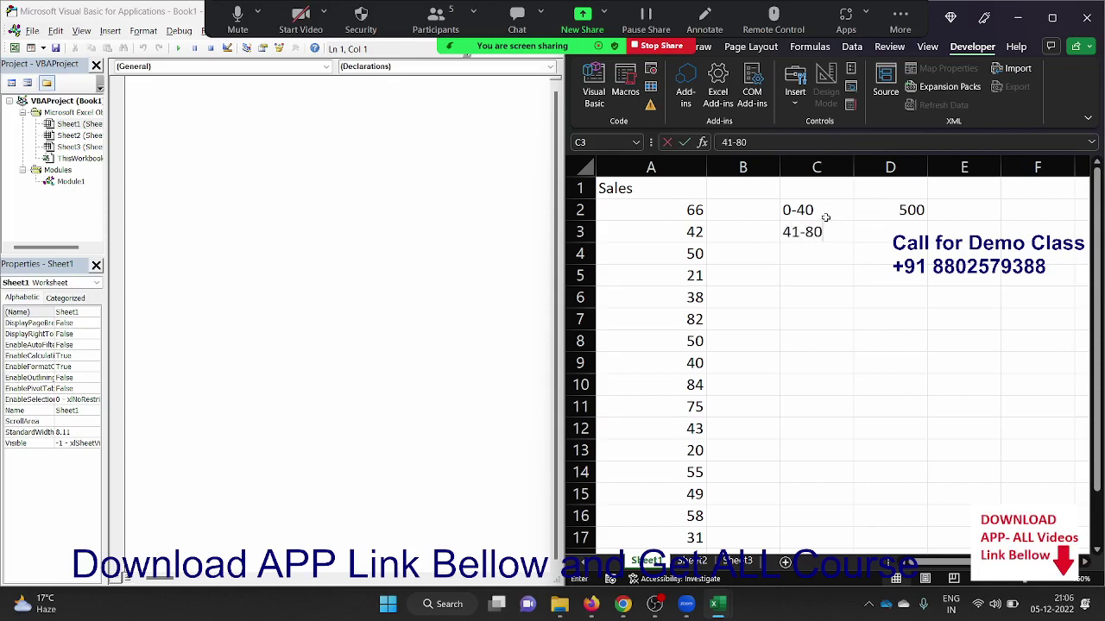
pyautogui.press('Tab')
pyautogui.write('1000')
pyautogui.press('Return')
# Add bands 81-100 and >100 in C4:C5 with incentives 2000 and 5000.
pyautogui.press('Left')
pyautogui.write('81-')
pyautogui.write('100')
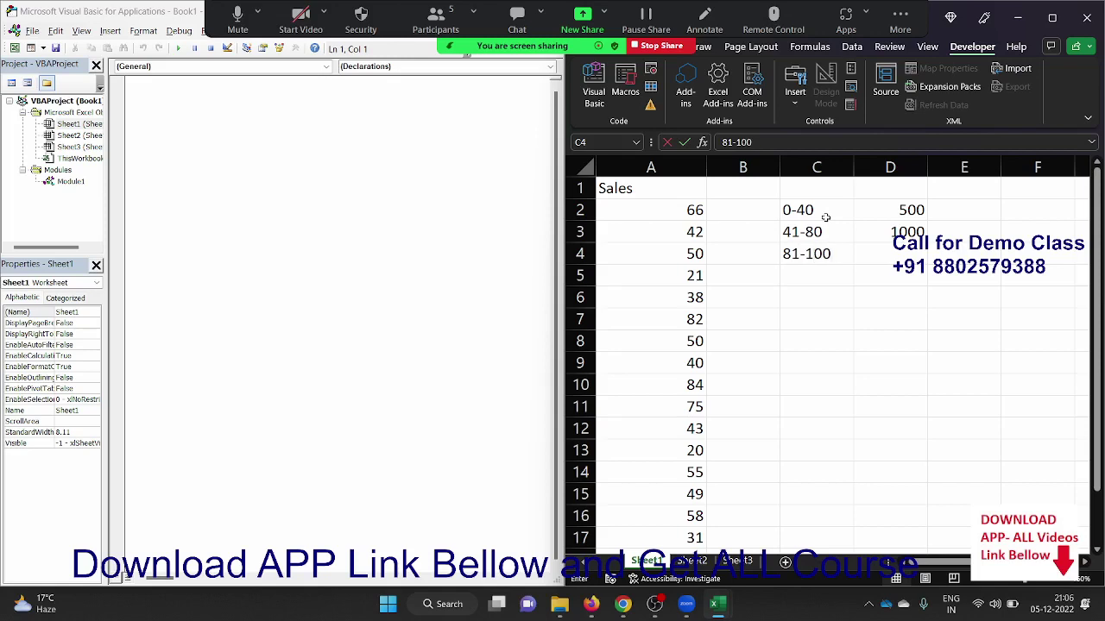
pyautogui.press('Tab')
pyautogui.write('2000')
pyautogui.press('Return')
pyautogui.press('Left')
pyautogui.press('Right')
pyautogui.write('>100')
pyautogui.press('Right')
pyautogui.write('50')
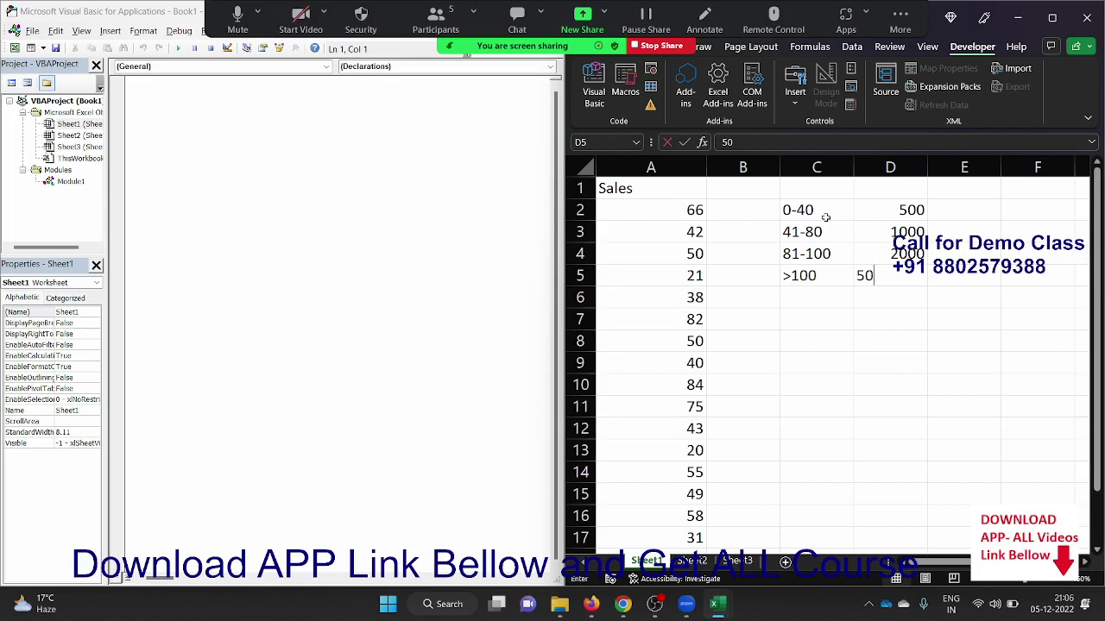
pyautogui.write('00')
pyautogui.press('Return')
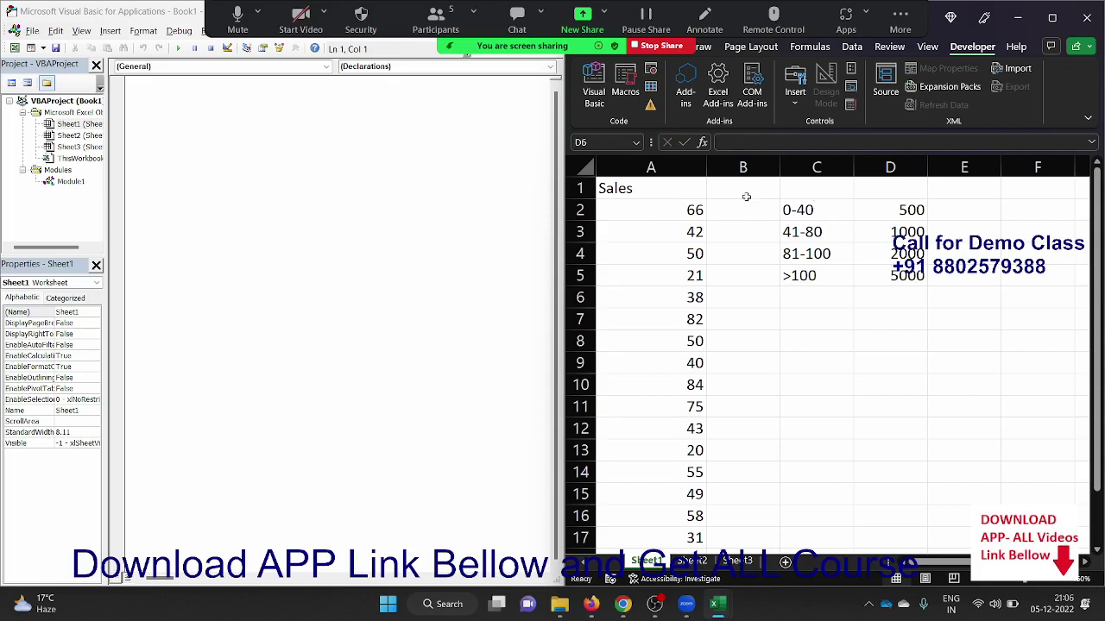
# Enter the heading 'inc' in cell B1.
pyautogui.click(747, 197)
pyautogui.write('inc')
pyautogui.press('Return')
# Create the macro Sub if_1() in Module1 with blank lines inside.
pyautogui.click(152, 100)
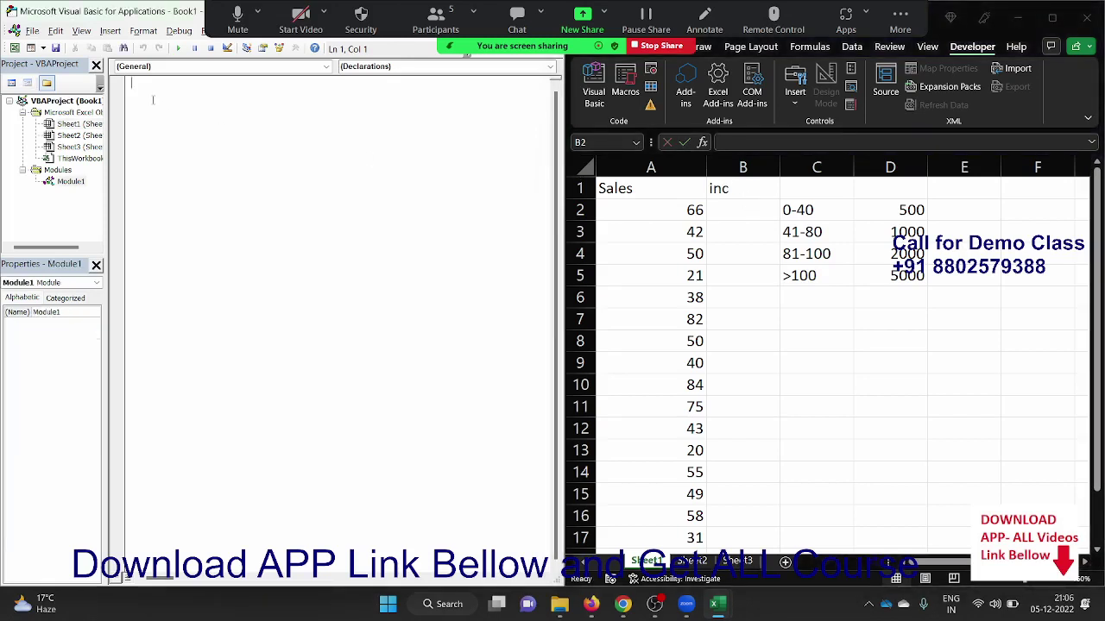
pyautogui.write('sub ')
pyautogui.write('if_')
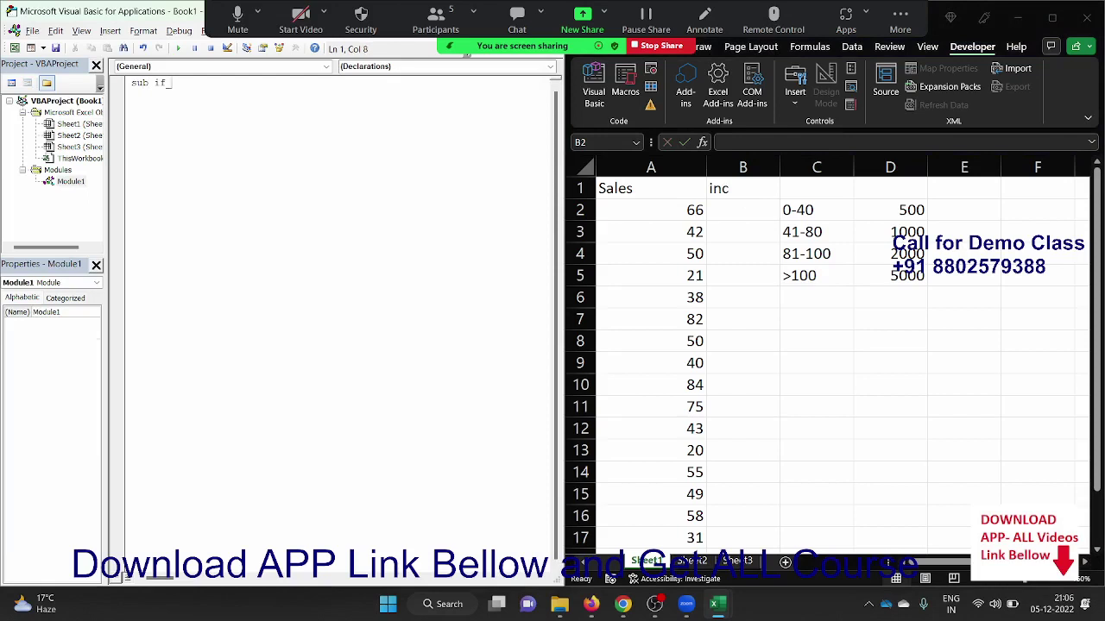
pyautogui.write('1()')
pyautogui.press('Return')
pyautogui.press('Return')
pyautogui.press('Return')
pyautogui.press('Return')
pyautogui.press('Return')
pyautogui.press('Return')
pyautogui.press('Return')
pyautogui.press('Up')
pyautogui.press('Up')
pyautogui.press('Up')
pyautogui.press('Up')
pyautogui.press('Up')
pyautogui.press('Return')
# Declare r, c As Long and begin the loop 'For i = 2 To'.
pyautogui.write('di')
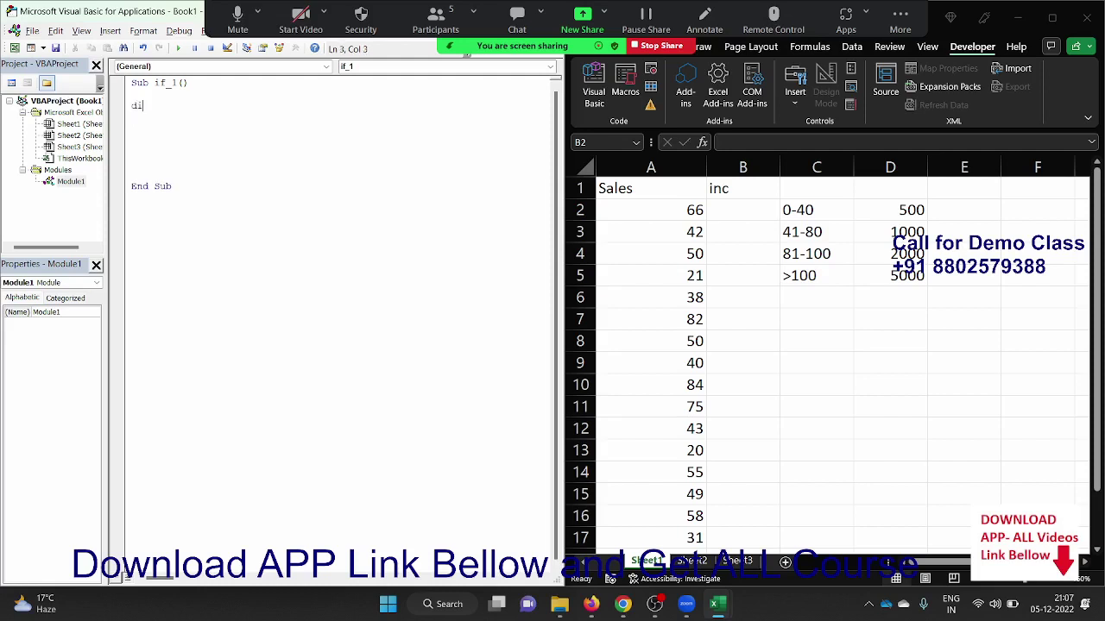
pyautogui.write('m ')
pyautogui.write('r')
pyautogui.write(',c as l')
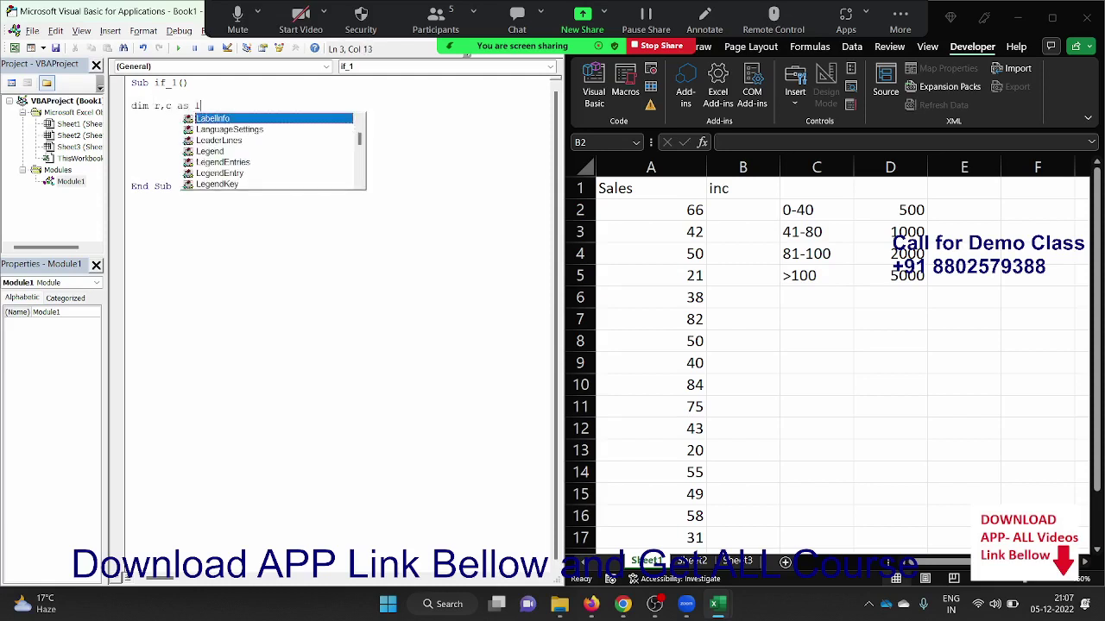
pyautogui.write('on')
pyautogui.press('Tab')
pyautogui.press('Return')
pyautogui.press('Return')
pyautogui.press('Return')
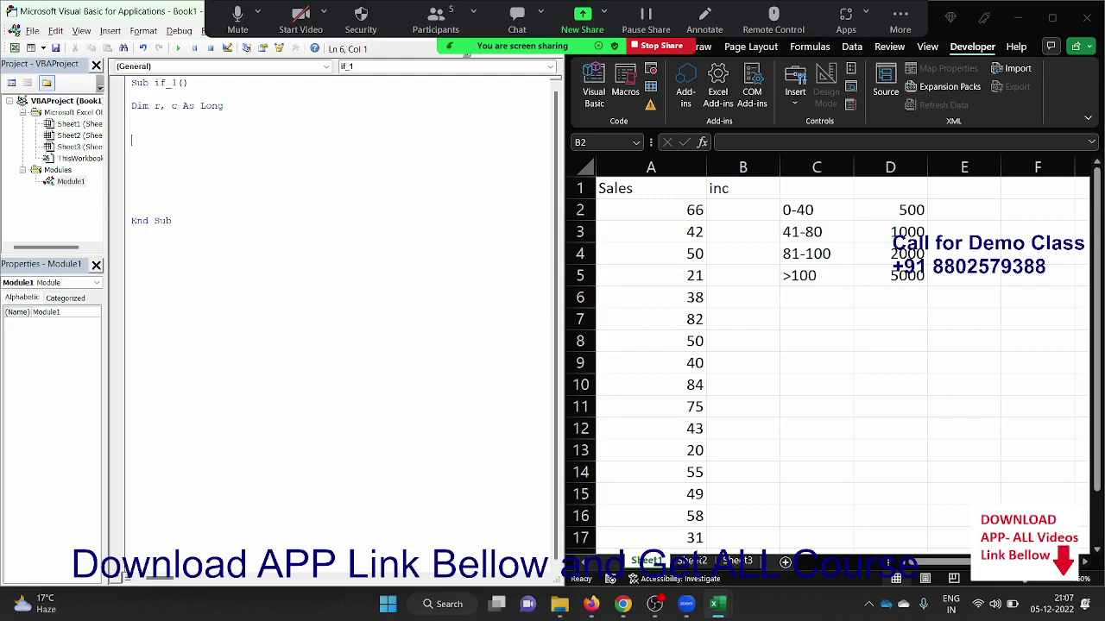
pyautogui.write('for')
pyautogui.press('BackSpace')
pyautogui.press('BackSpace')
pyautogui.press('BackSpace')
pyautogui.write('for')
pyautogui.write(' i = ')
pyautogui.write('2 ')
pyautogui.write('to')
# Confirm the last data row is 17 and complete the loop as For i = 2 To 17 … Next i.
pyautogui.click(696, 264)
pyautogui.scroll(-1, 696, 264)
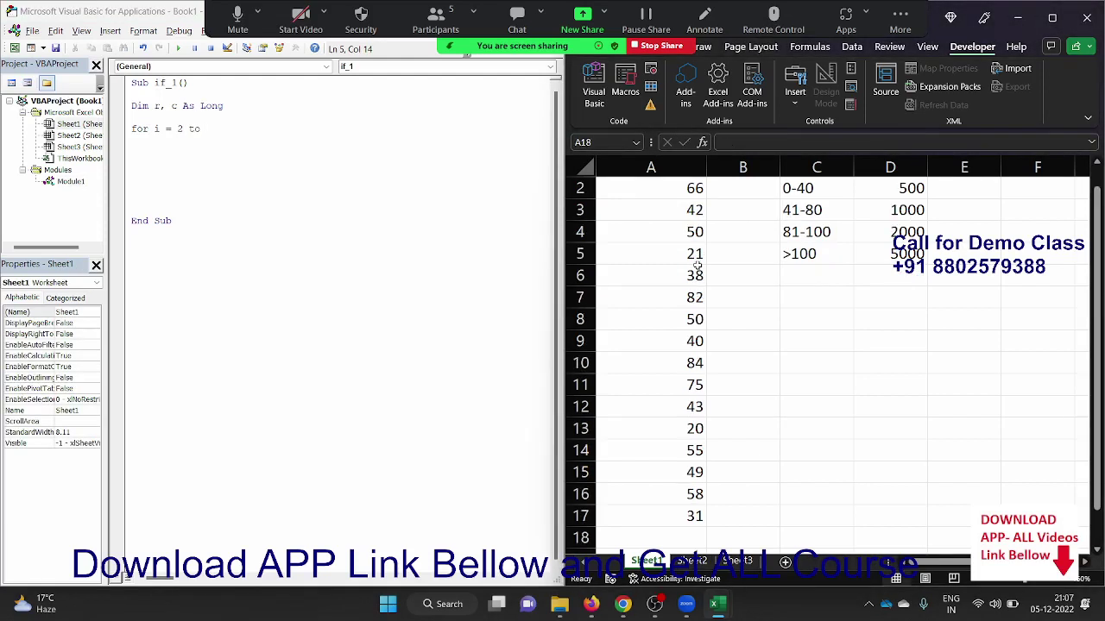
pyautogui.scroll(-1, 696, 264)
pyautogui.click(211, 129)
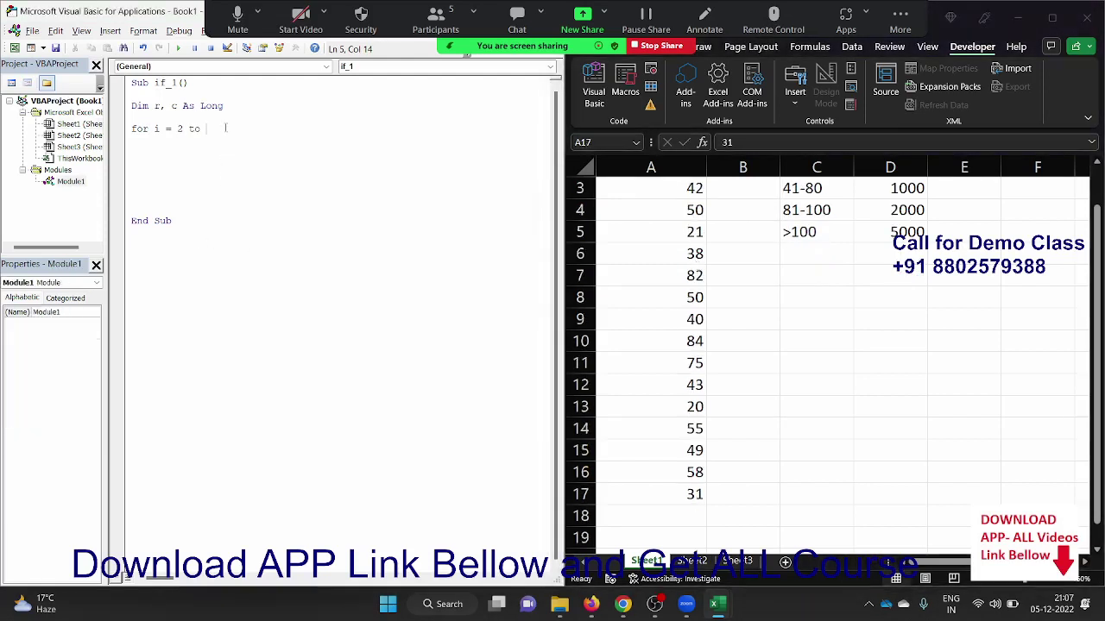
pyautogui.write('17')
pyautogui.press('Return')
# Inside the loop, read each row with c = Range("B" & i).Value.
pyautogui.press('Return')
pyautogui.press('Return')
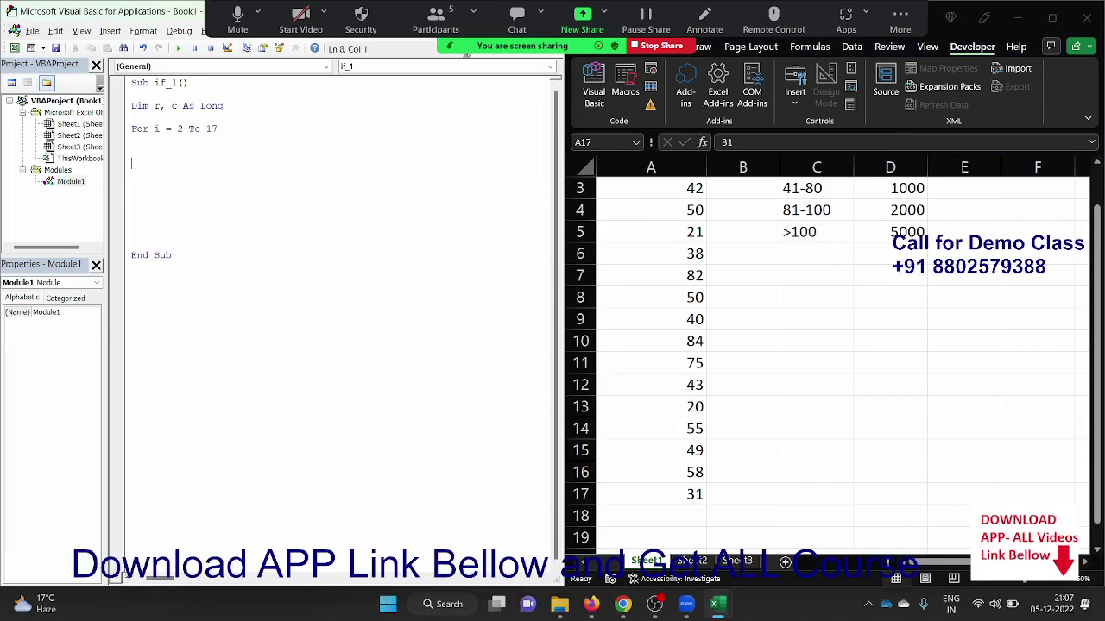
pyautogui.write('next ')
pyautogui.write('i')
pyautogui.press('Up')
pyautogui.press('Return')
pyautogui.press('Return')
pyautogui.press('Return')
pyautogui.press('Return')
pyautogui.press('Up')
pyautogui.press('Up')
pyautogui.press('Up')
pyautogui.press('Up')
pyautogui.write('c ')
pyautogui.write('ran')
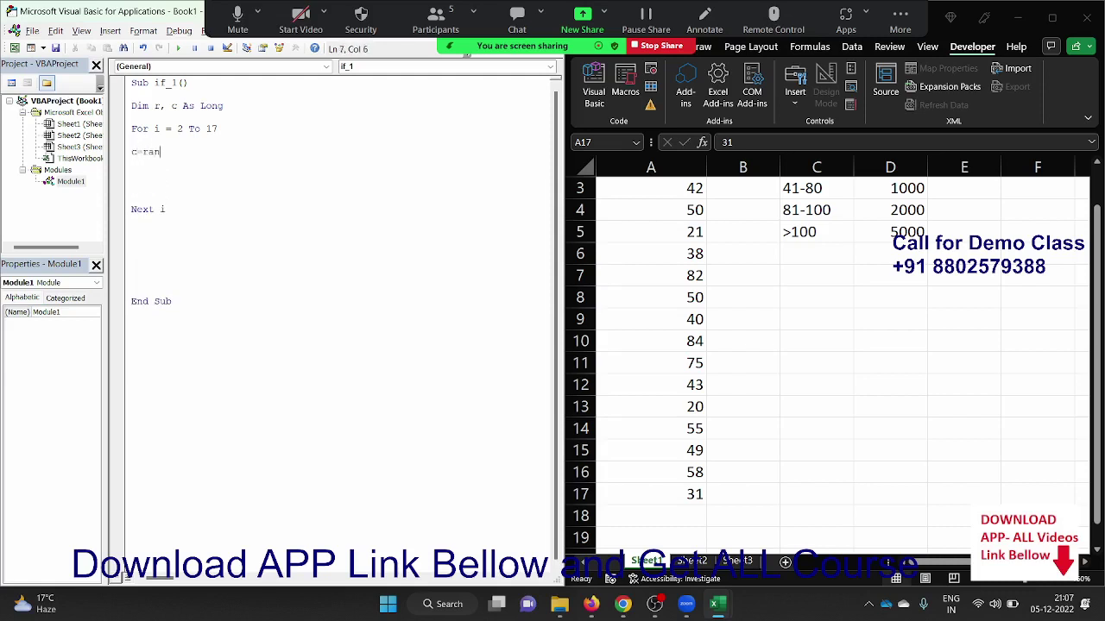
pyautogui.write('ge("')
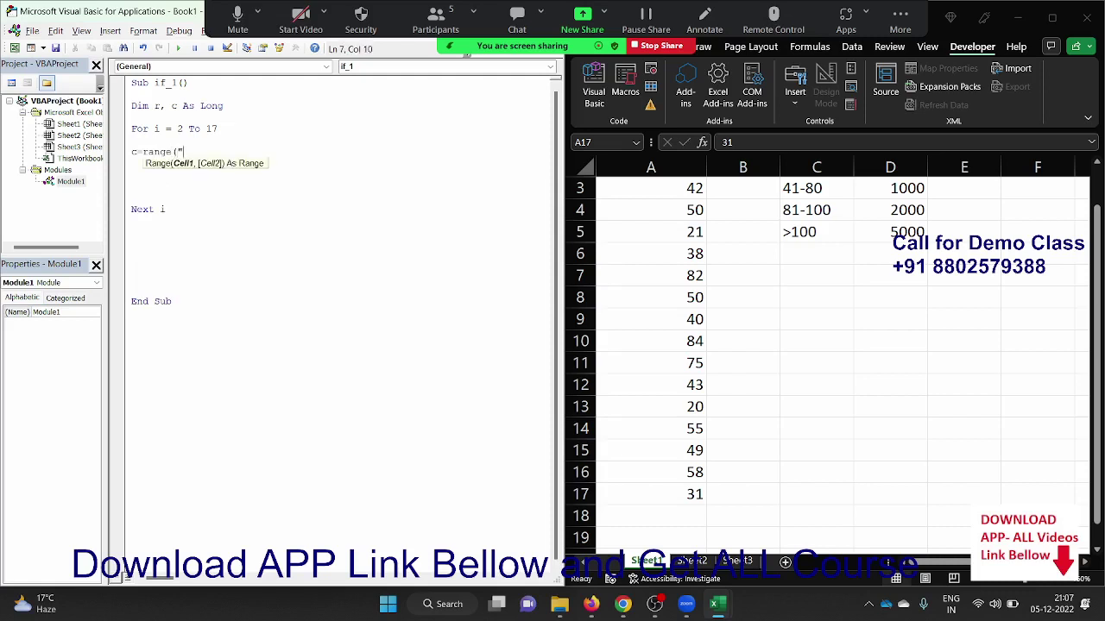
pyautogui.write('A')
pyautogui.press('BackSpace')
pyautogui.write('B"')
pyautogui.write('& i)')
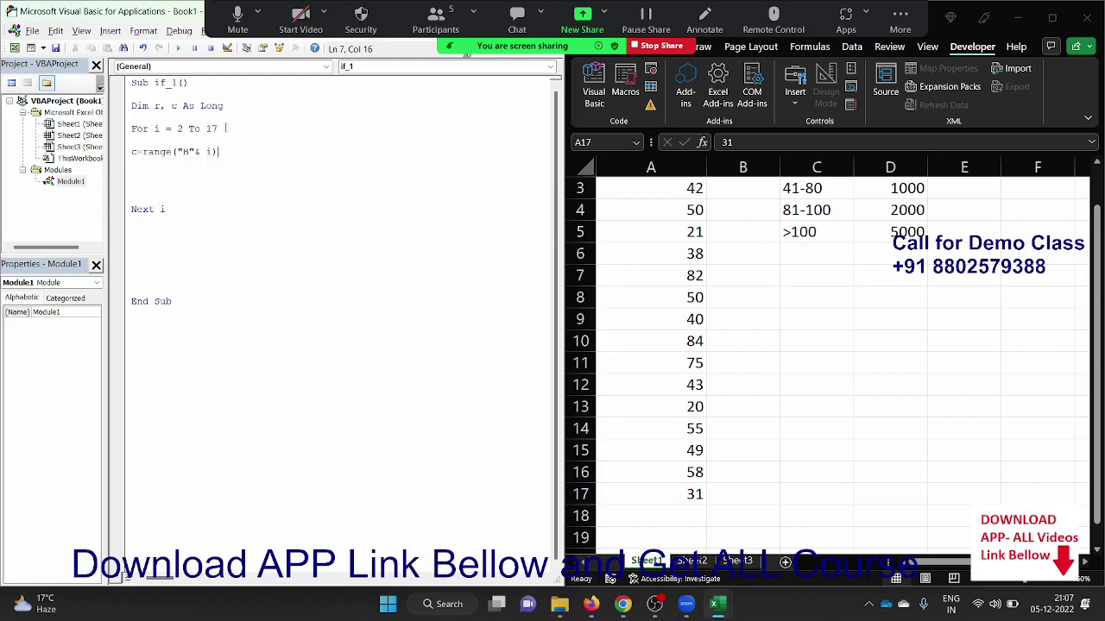
pyautogui.write('.v')
pyautogui.press('Tab')
pyautogui.press('Return')
pyautogui.press('Return')
pyautogui.press('Return')
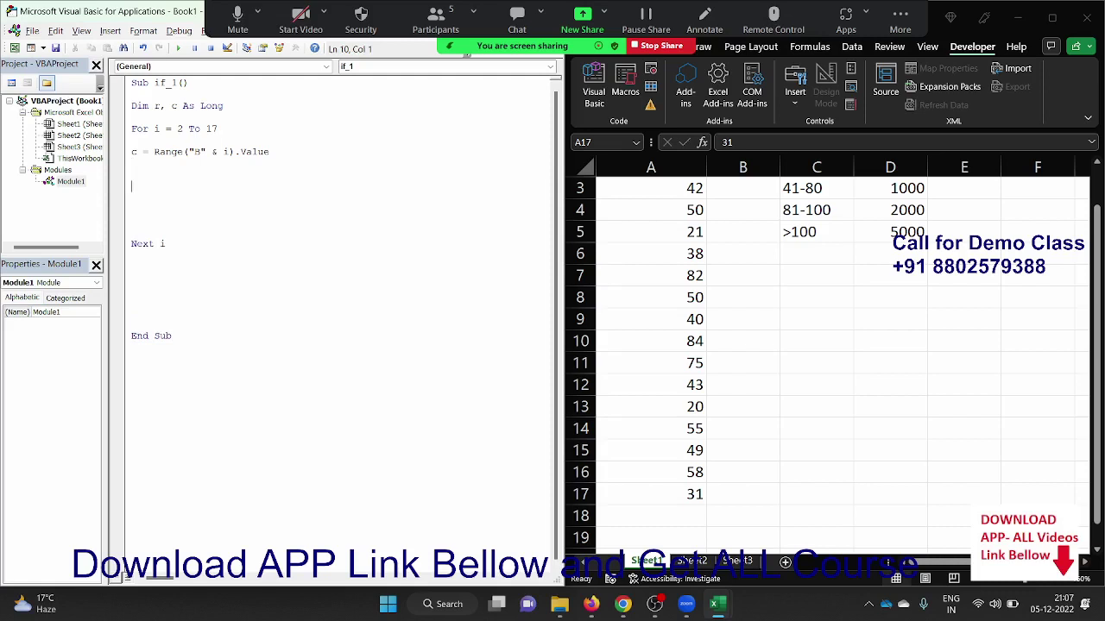
pyautogui.click(906, 252)
# Add the condition If c <= 40 Then with r = 500.
pyautogui.scroll(1, 863, 250)
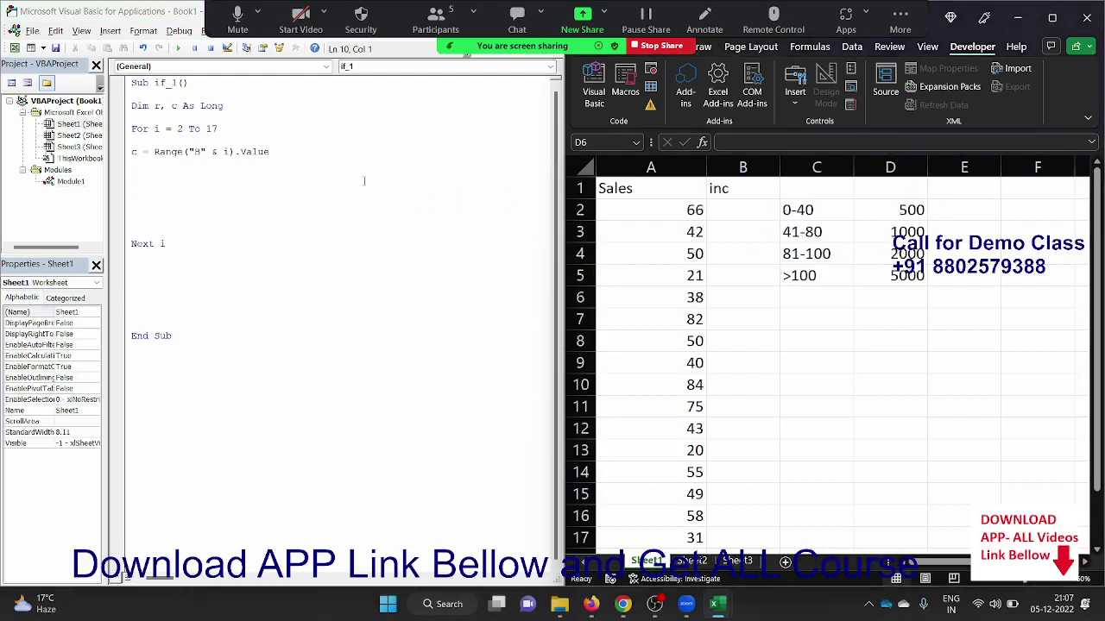
pyautogui.click(148, 173)
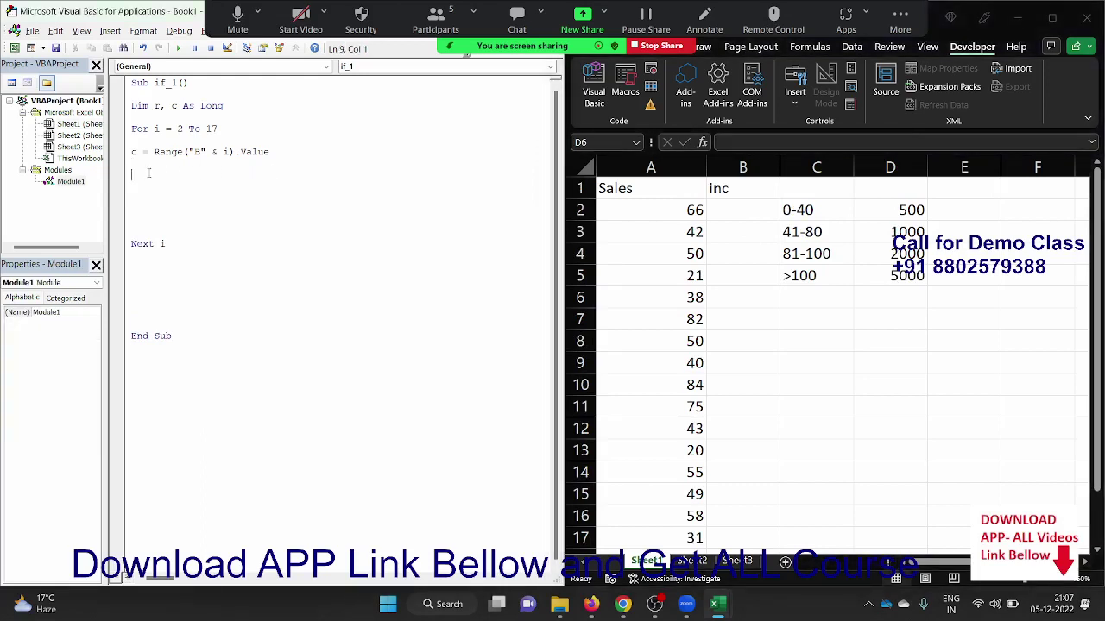
pyautogui.write('if c ')
pyautogui.write('<= ')
pyautogui.write('40 th')
pyautogui.write('en')
pyautogui.press('Return')
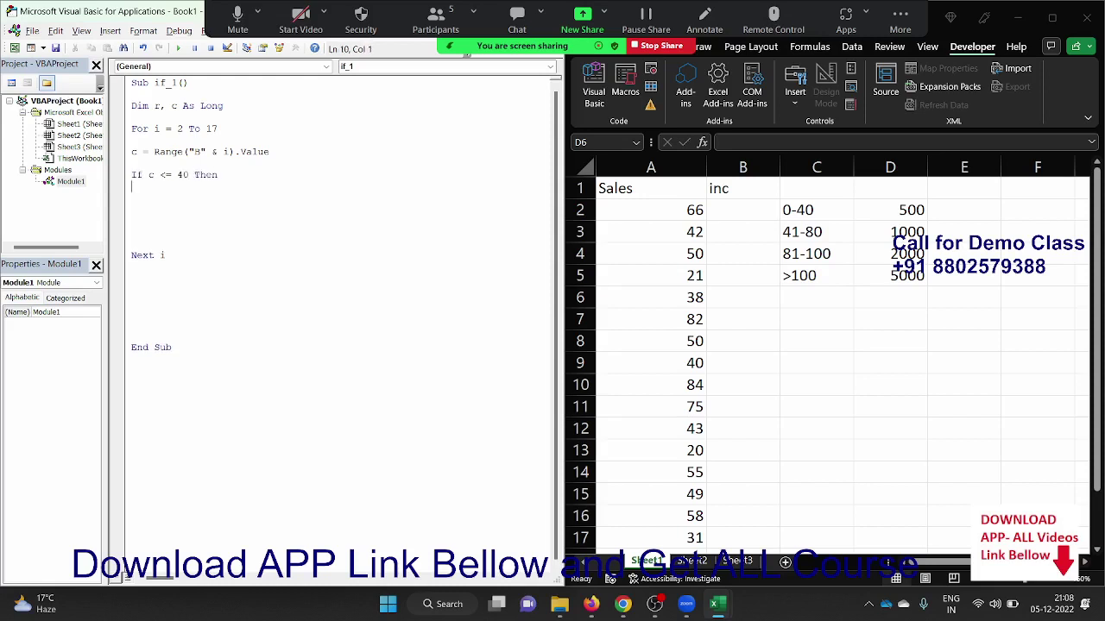
pyautogui.write('r=500')
pyautogui.write('0')
pyautogui.press('BackSpace')
pyautogui.press('Return')
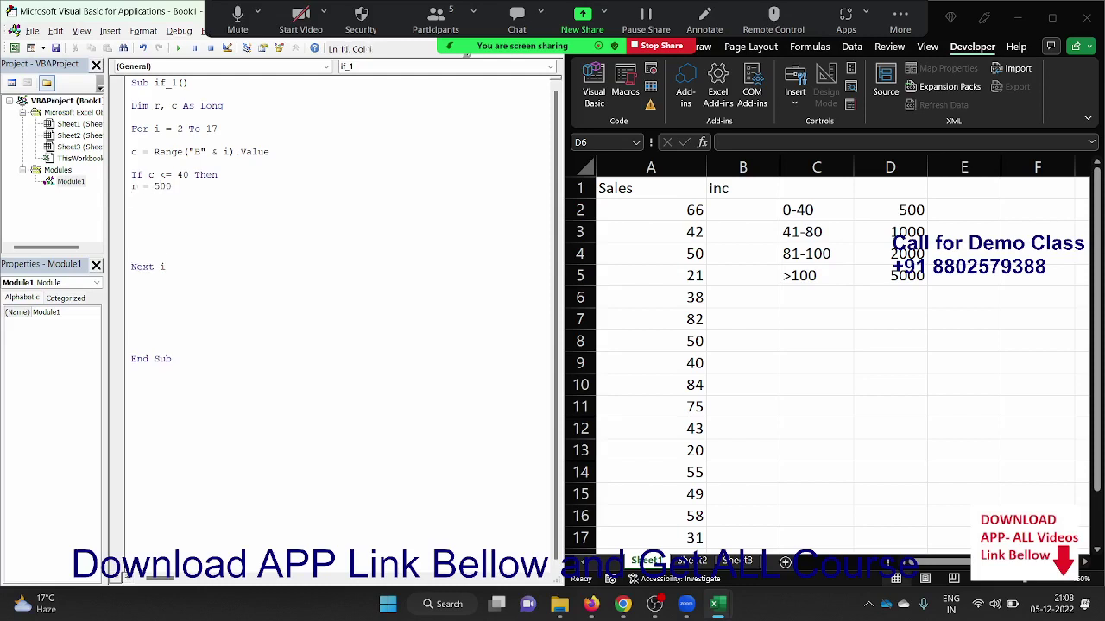
# Add an Else branch and turn it into ElseIf c <= 80 Then.
pyautogui.write('Else')
pyautogui.press('Return')
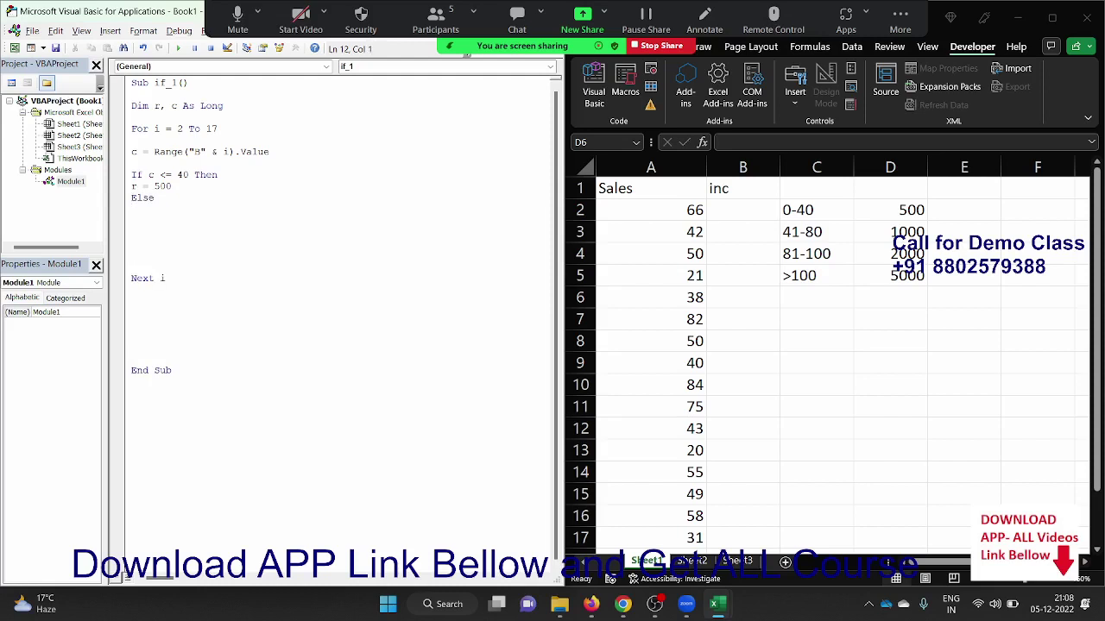
pyautogui.press('BackSpace')
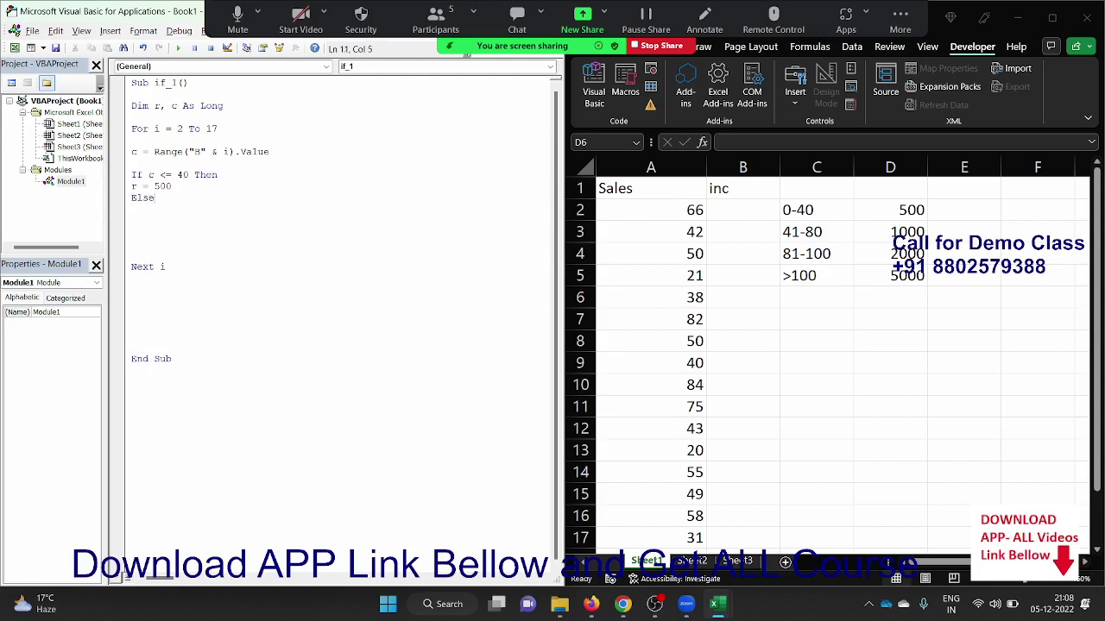
pyautogui.write('if ')
pyautogui.write('c<=')
pyautogui.write('80')
pyautogui.write('Then')
# Assign r = 1000 for sales up to 80, and r = 2000 under ElseIf c <= 100.
pyautogui.press('Return')
pyautogui.write('r = ')
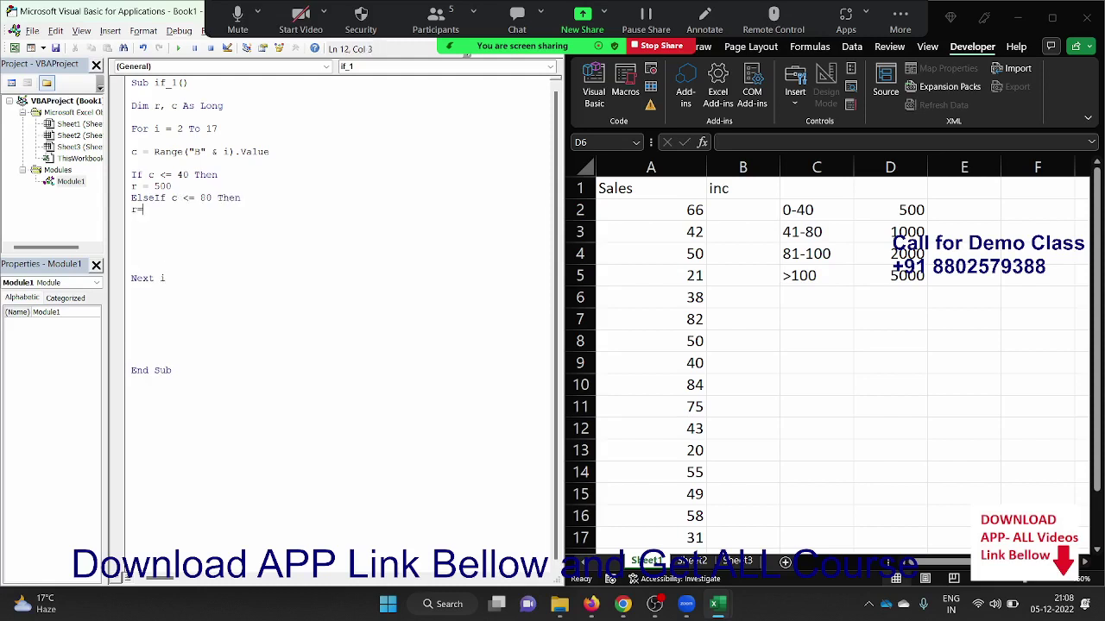
pyautogui.write('1000')
pyautogui.press('Return')
pyautogui.write('e')
pyautogui.write('lsei')
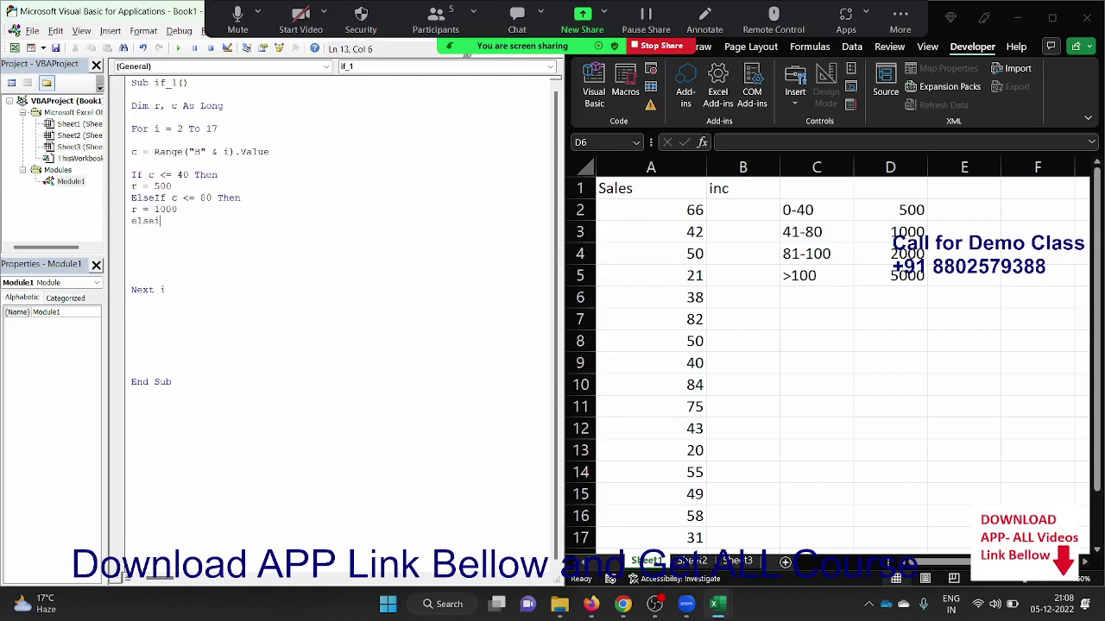
pyautogui.write('f c')
pyautogui.write('<=100')
pyautogui.write('Then')
pyautogui.press('Return')
pyautogui.write('r ')
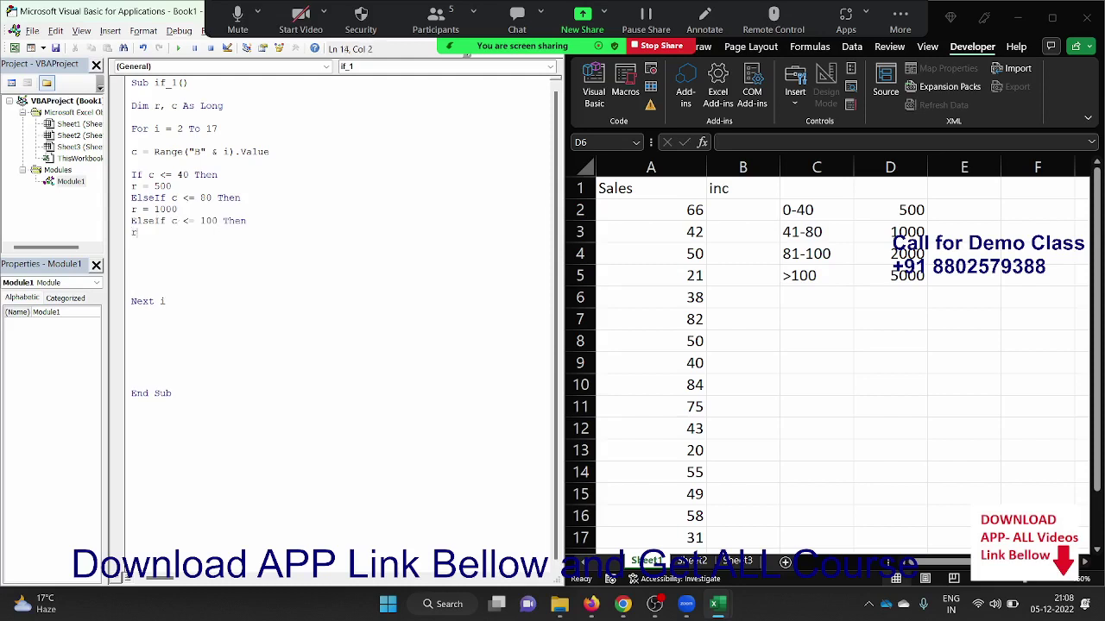
pyautogui.write('= 2000')
pyautogui.press('Return')
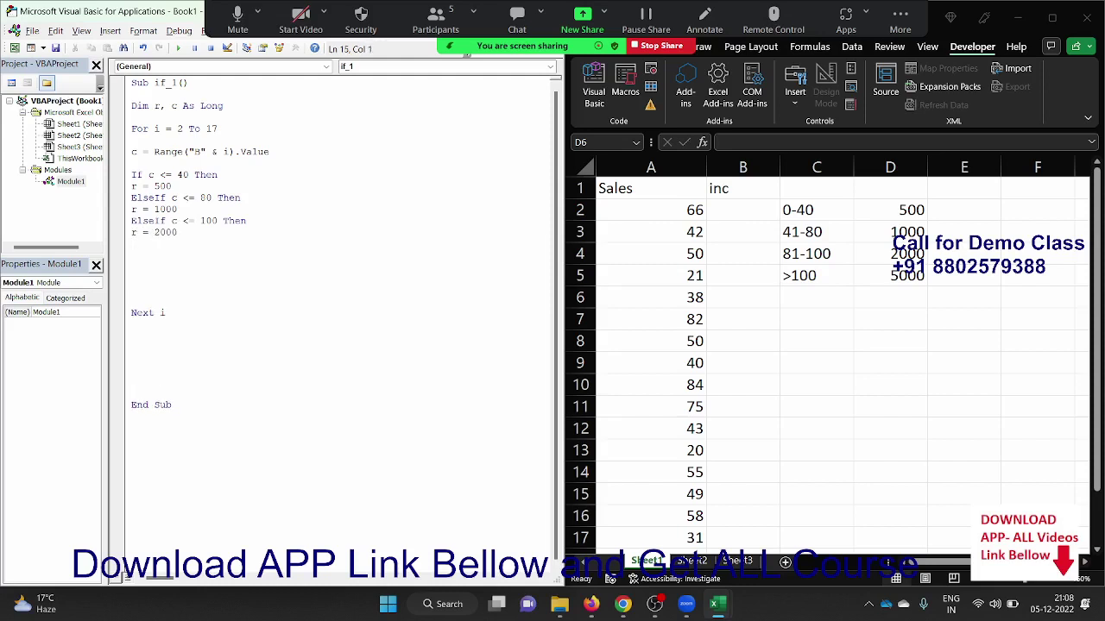
# Add the ElseIf c > 100 branch with r = 5000 and close with End If.
pyautogui.write('elseif')
pyautogui.write('c')
pyautogui.write('c')
pyautogui.write('>')
pyautogui.write('100')
pyautogui.write('Then')
pyautogui.press('Return')
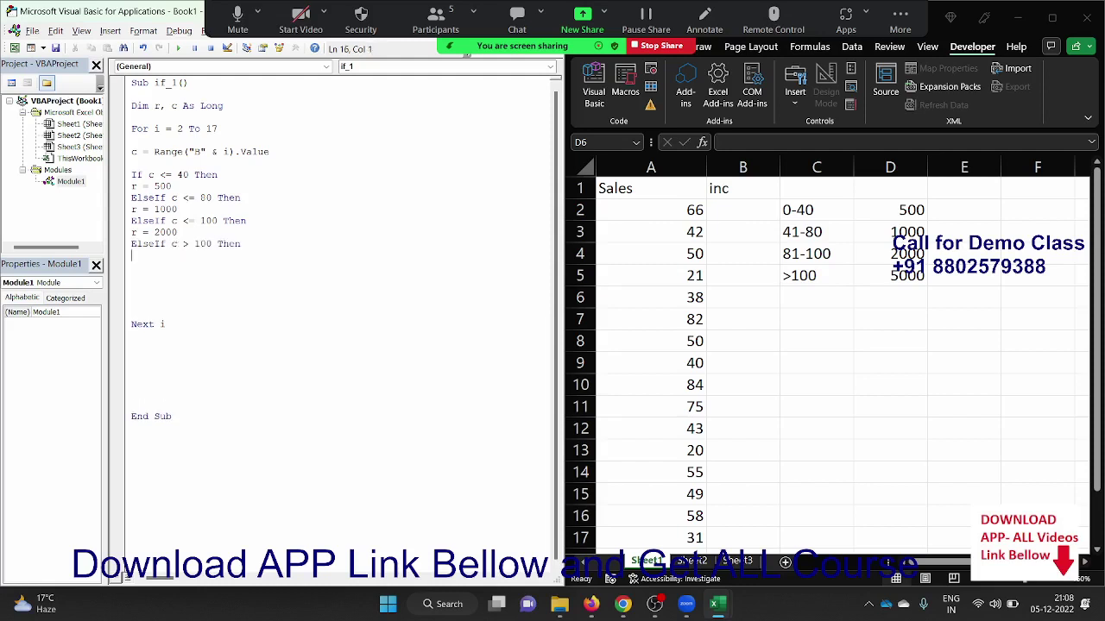
pyautogui.write('r = ')
pyautogui.write('5000')
pyautogui.press('Return')
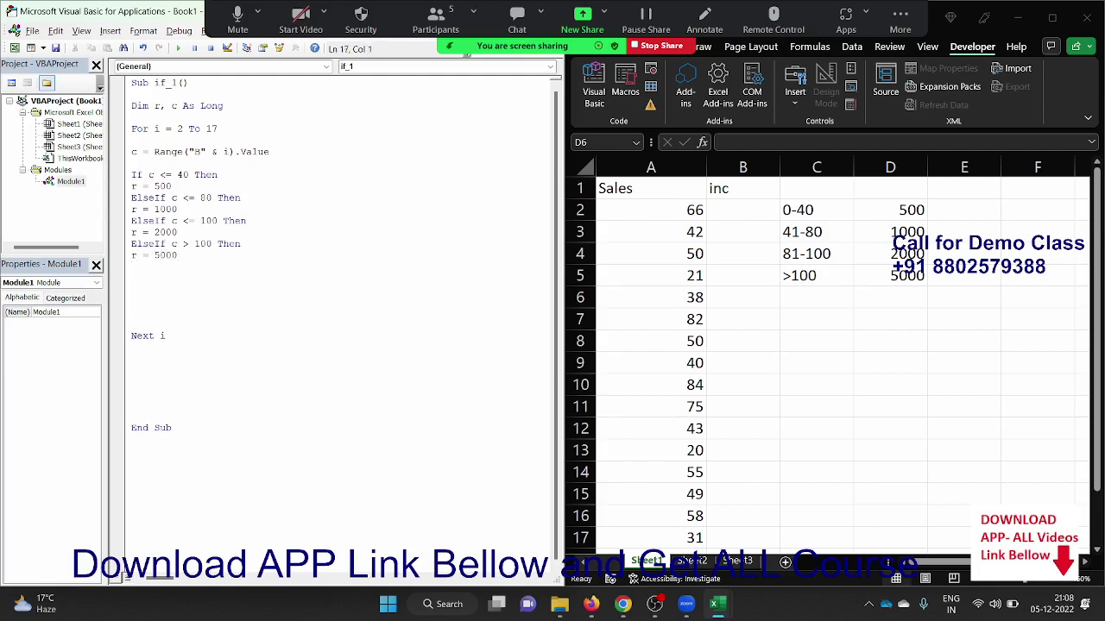
pyautogui.write('End If')
pyautogui.press('Return')
pyautogui.press('Return')
pyautogui.press('Return')
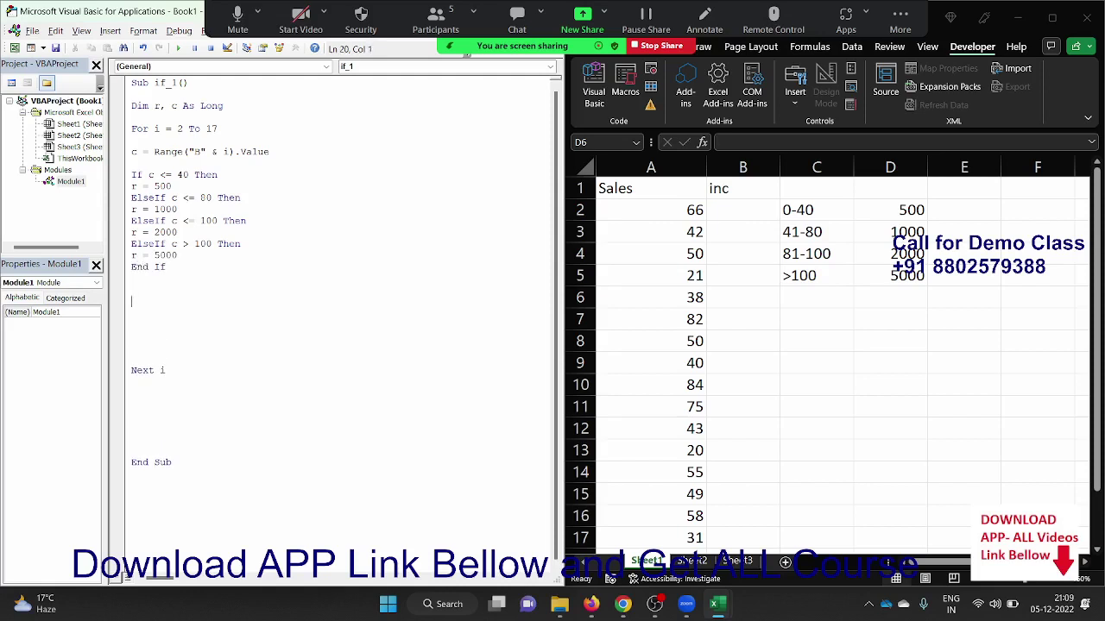
# Below End If, add the output line Range("C" & i).Value = r.
pyautogui.write('rang')
pyautogui.write('e(')
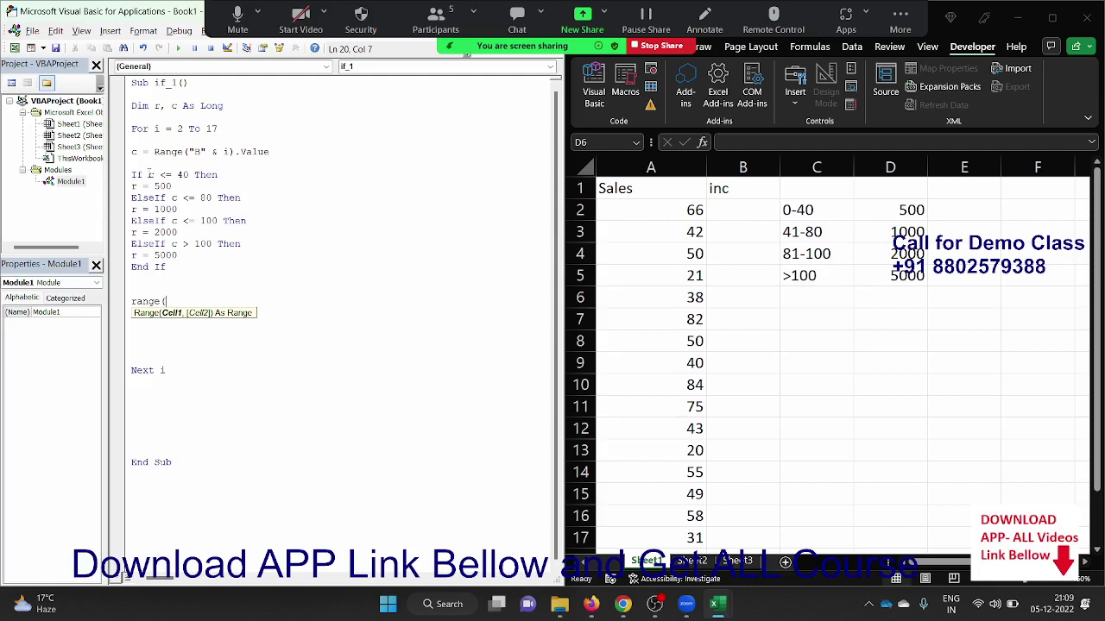
pyautogui.write('"C"')
pyautogui.write('& i')
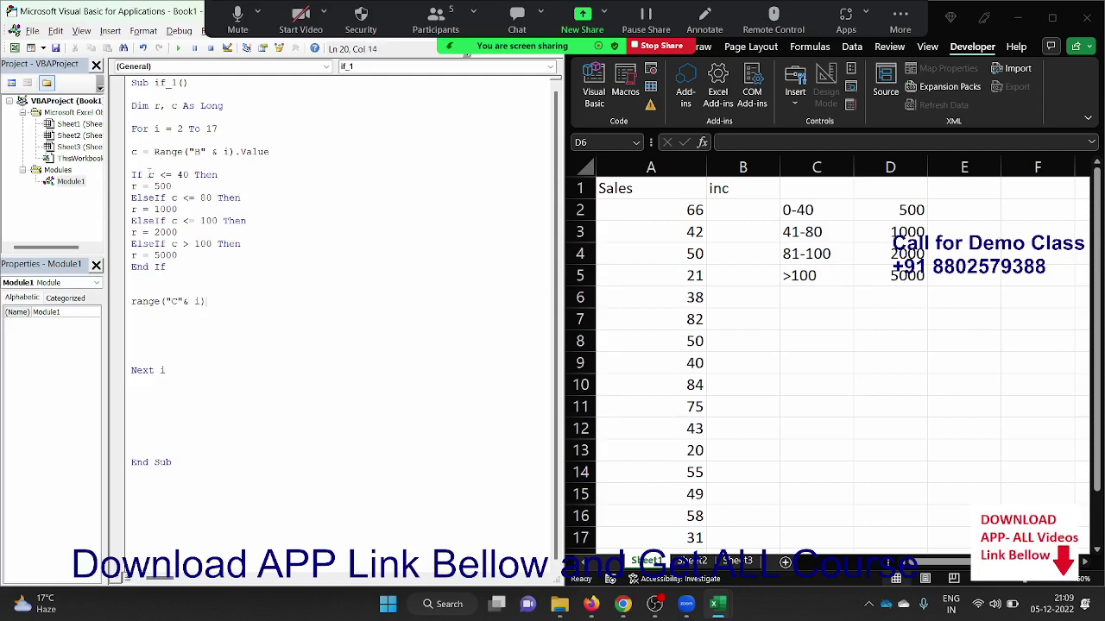
pyautogui.write('.v')
pyautogui.press('Tab')
pyautogui.write('=')
pyautogui.write('r')
# Point the output range to column B and the sales-reading range to column A.
pyautogui.click(173, 301)
pyautogui.write('b')
pyautogui.click(199, 152)
pyautogui.press('BackSpace')
pyautogui.write('a')
# Run if_1 and check the incentives filled into B2:B17.
pyautogui.click(362, 256)
pyautogui.click(205, 153)
pyautogui.click(178, 49)
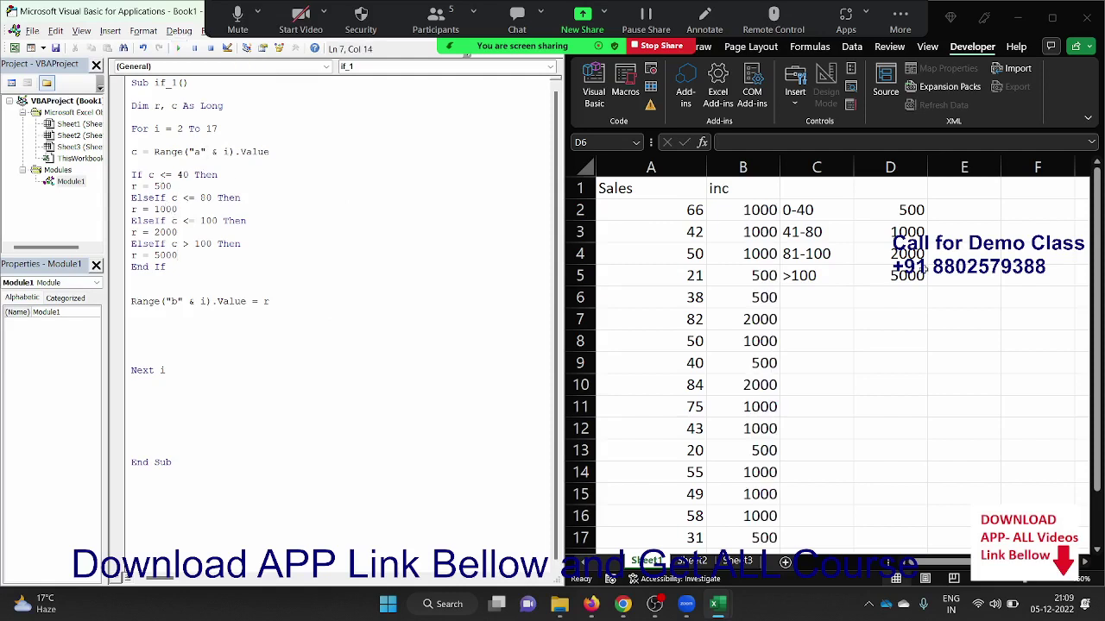
pyautogui.click(814, 226)
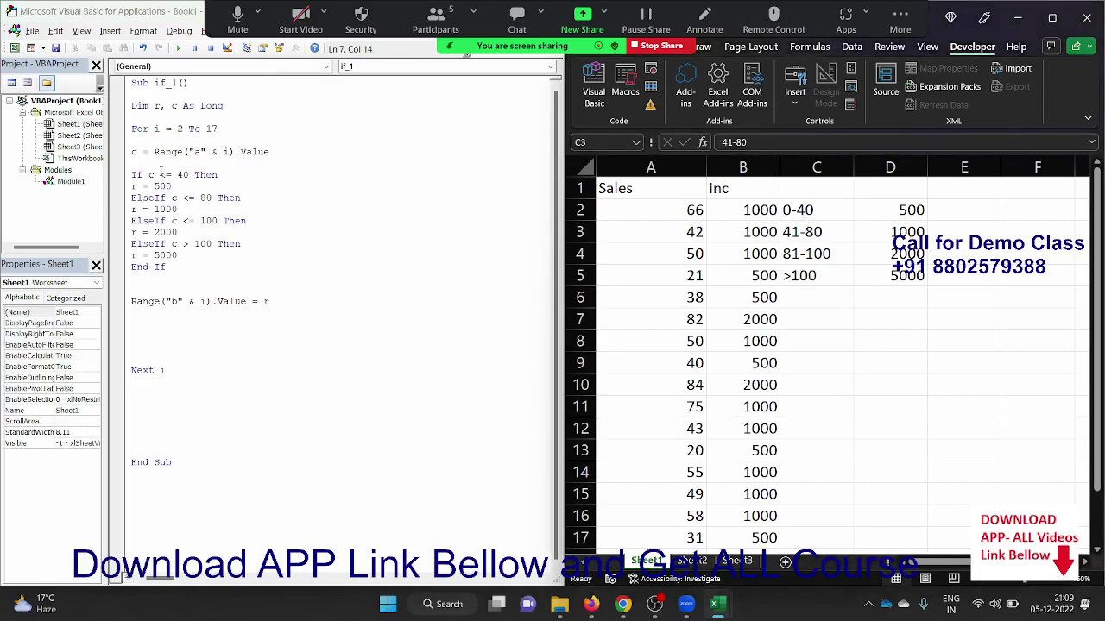
# Remove the extra blank lines around Next i and End Sub in if_1.
pyautogui.doubleClick(165, 175)
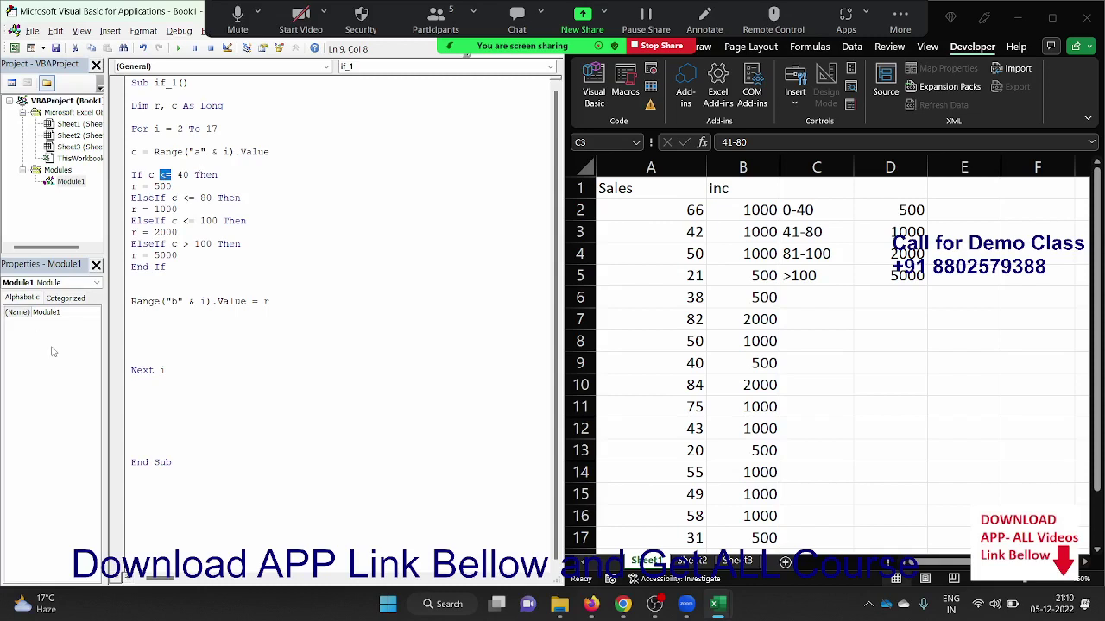
pyautogui.click(157, 328)
pyautogui.press('Delete')
pyautogui.press('Delete')
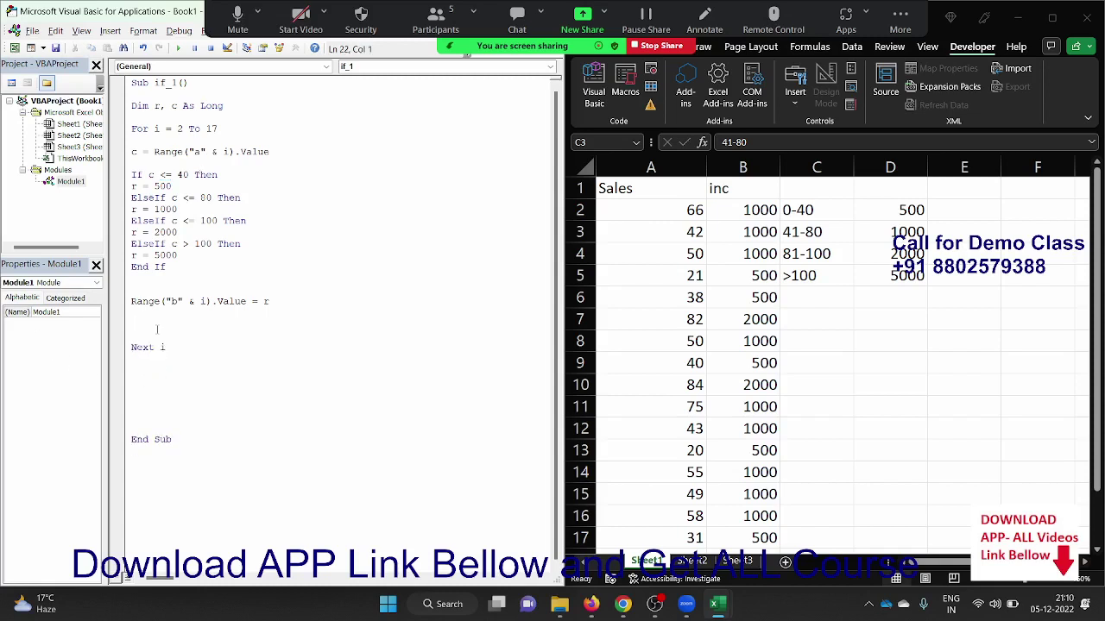
pyautogui.press('Delete')
pyautogui.press('Delete')
pyautogui.press('Delete')
pyautogui.write('Next i')
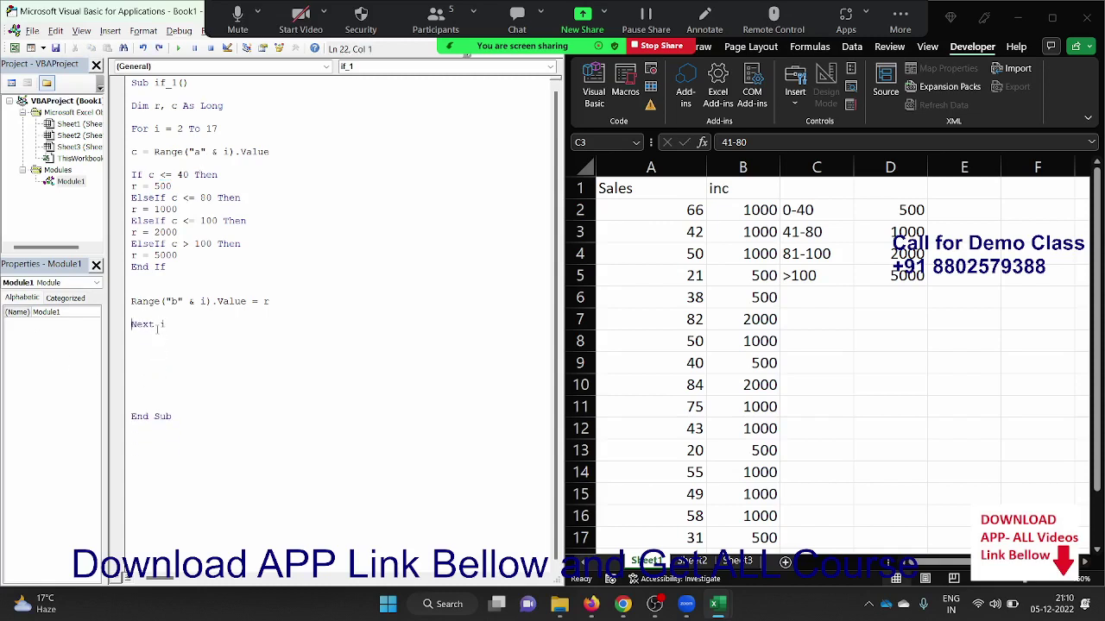
pyautogui.press('Down')
pyautogui.press('Delete')
pyautogui.press('Delete')
pyautogui.press('Delete')
pyautogui.press('Delete')
pyautogui.press('Delete')
pyautogui.press('Down')
pyautogui.press('Delete')
pyautogui.press('Up')
pyautogui.press('Up')
pyautogui.press('Up')
pyautogui.press('Delete')
pyautogui.press('Delete')
pyautogui.press('Return')
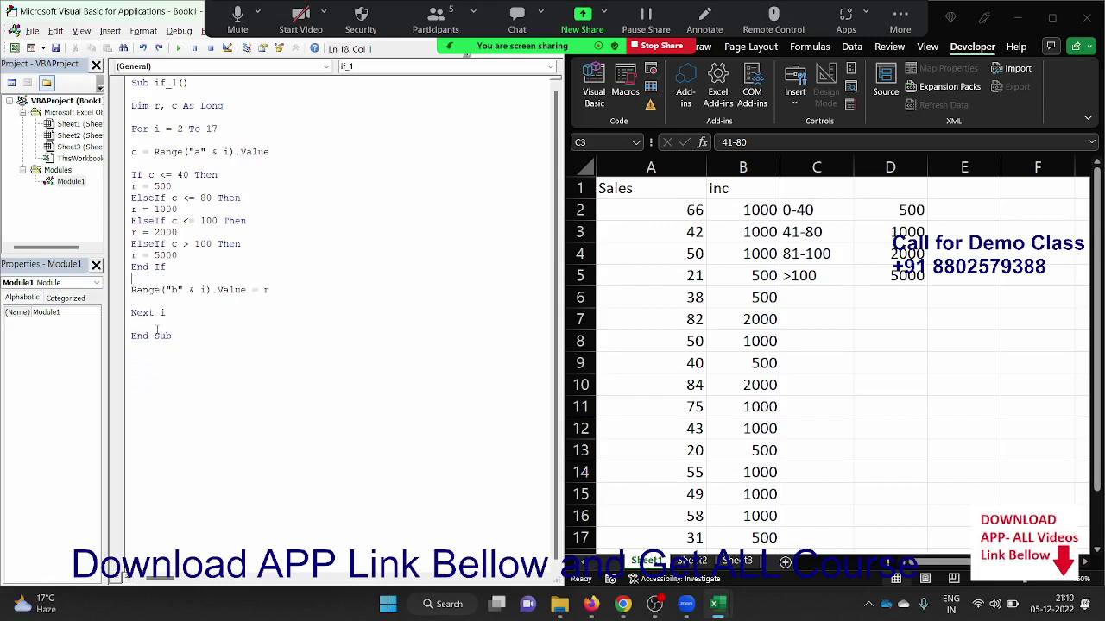
# Create a new macro Sub if_2 below if_1's End Sub.
pyautogui.press('Down')
pyautogui.press('Down')
pyautogui.press('Down')
pyautogui.write('sub ')
pyautogui.write('if')
pyautogui.write('_2')
pyautogui.press('Return')
# Copy if_1's code from Dim through Next i into the body of if_2.
pyautogui.press('Return')
pyautogui.press('Return')
pyautogui.press('Return')
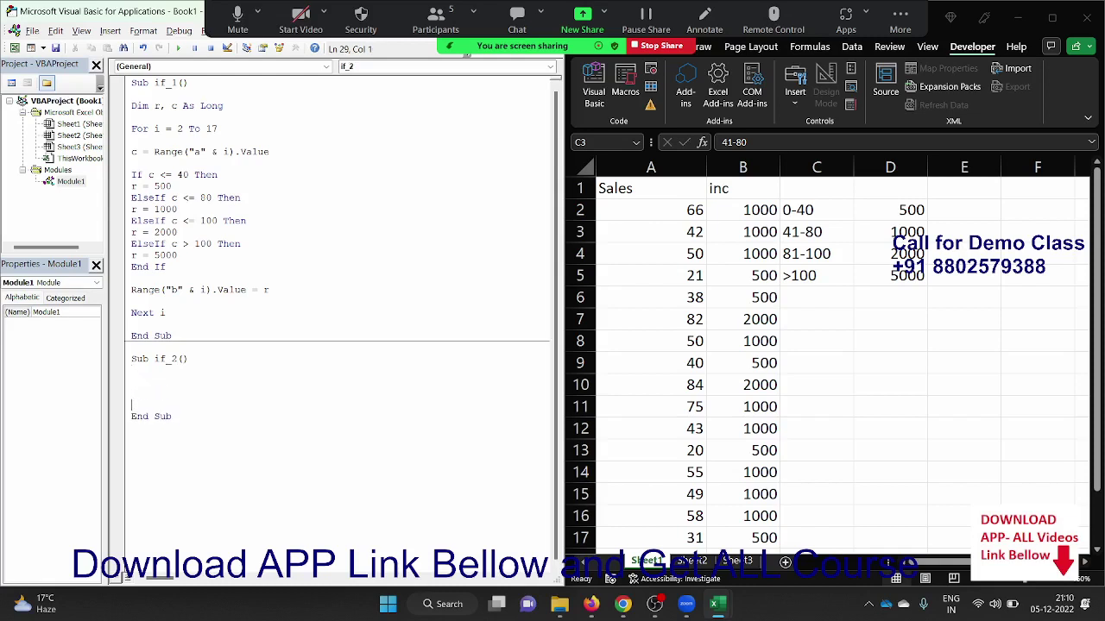
pyautogui.press('Return')
pyautogui.press('Return')
pyautogui.press('Return')
pyautogui.click(132, 393)
pyautogui.write('for ')
pyautogui.write('i =')
pyautogui.press('BackSpace')
pyautogui.press('BackSpace')
pyautogui.press('BackSpace')
pyautogui.press('BackSpace')
pyautogui.press('BackSpace')
pyautogui.press('BackSpace')
pyautogui.press('BackSpace')
pyautogui.press('BackSpace')
pyautogui.moveTo(192, 314); pyautogui.dragTo(128, 108)
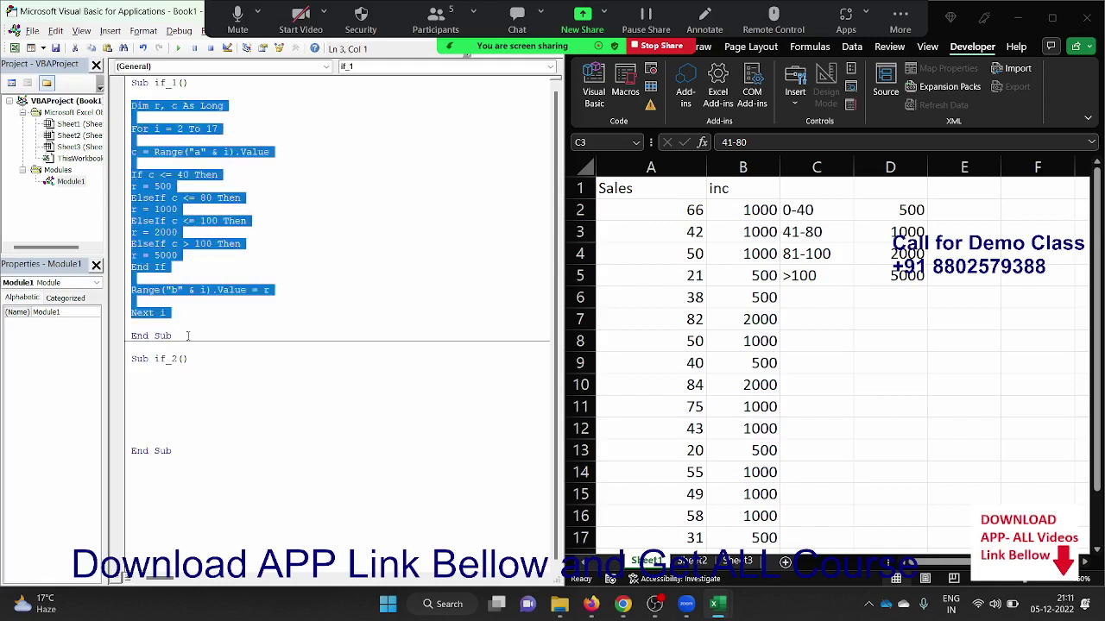
pyautogui.click(166, 383)
pyautogui.write('Dim r, c As Long  For i = 2 To 17  c = Range("a" & i).Value  If c <= 40 Then r = 500 ElseIf c <= 80 Then r = 1000 ElseIf c <= 100 Then r = 2000 ElseIf c > 100 Then r = 5000 End If  Range("b" & i).Value = r  Next i')
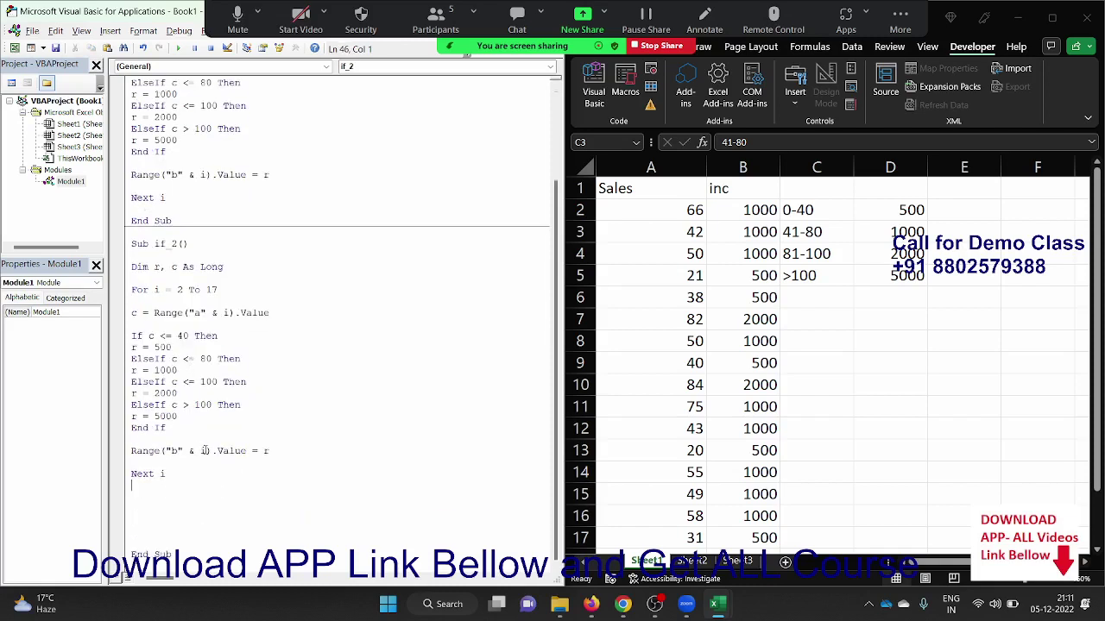
# Delete the copied If…End If block from if_2, leaving a blank line.
pyautogui.click(204, 430)
pyautogui.moveTo(205, 429); pyautogui.dragTo(121, 337)
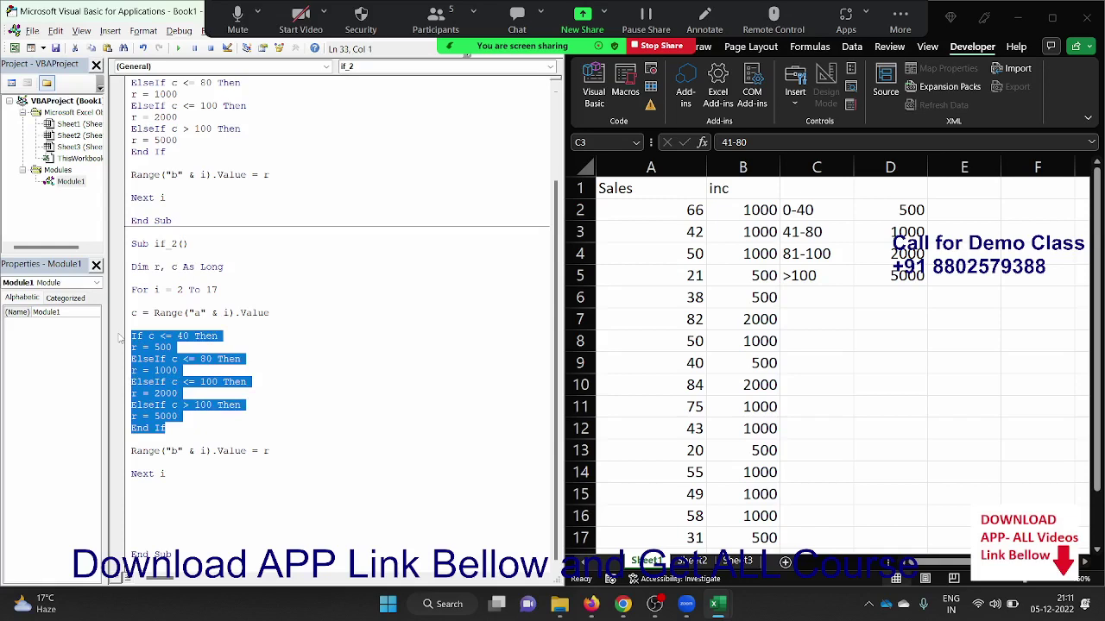
pyautogui.press('Delete')
pyautogui.press('Return')
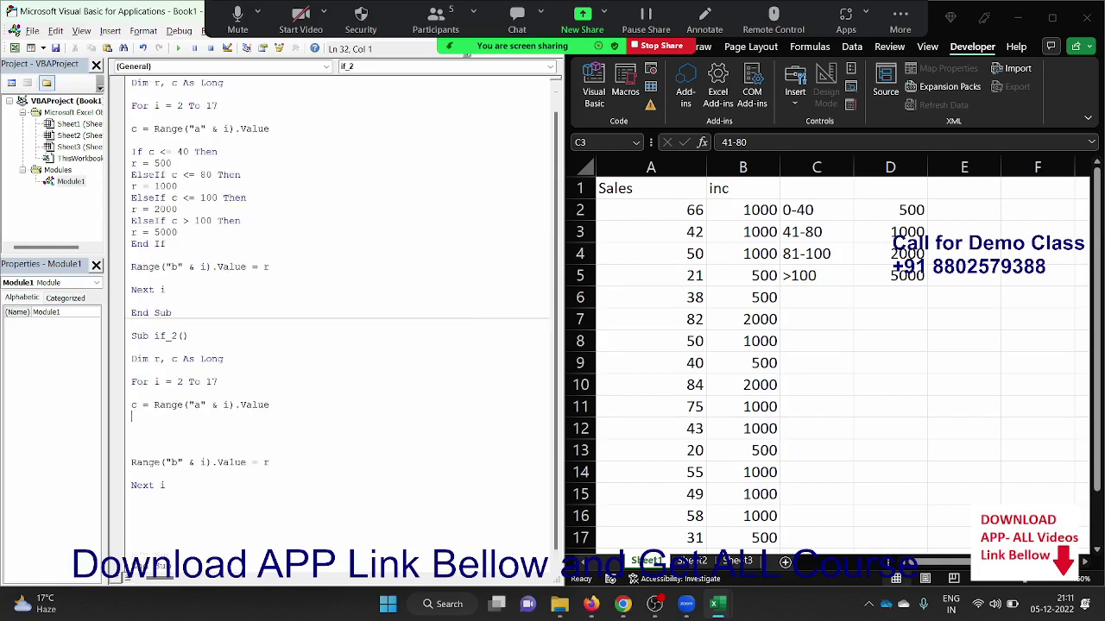
# Start Select Case c with a first case 0 To 41 giving r = 500.
pyautogui.press('Return')
pyautogui.write('selec')
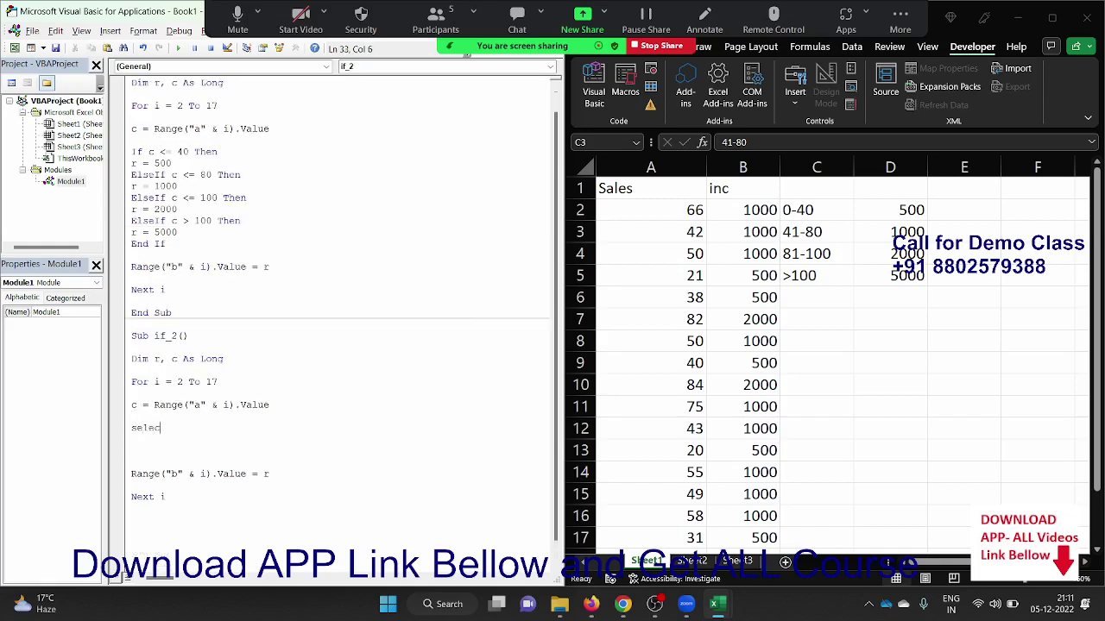
pyautogui.write('t ca')
pyautogui.write('se ')
pyautogui.write('c')
pyautogui.press('Return')
pyautogui.press('Return')
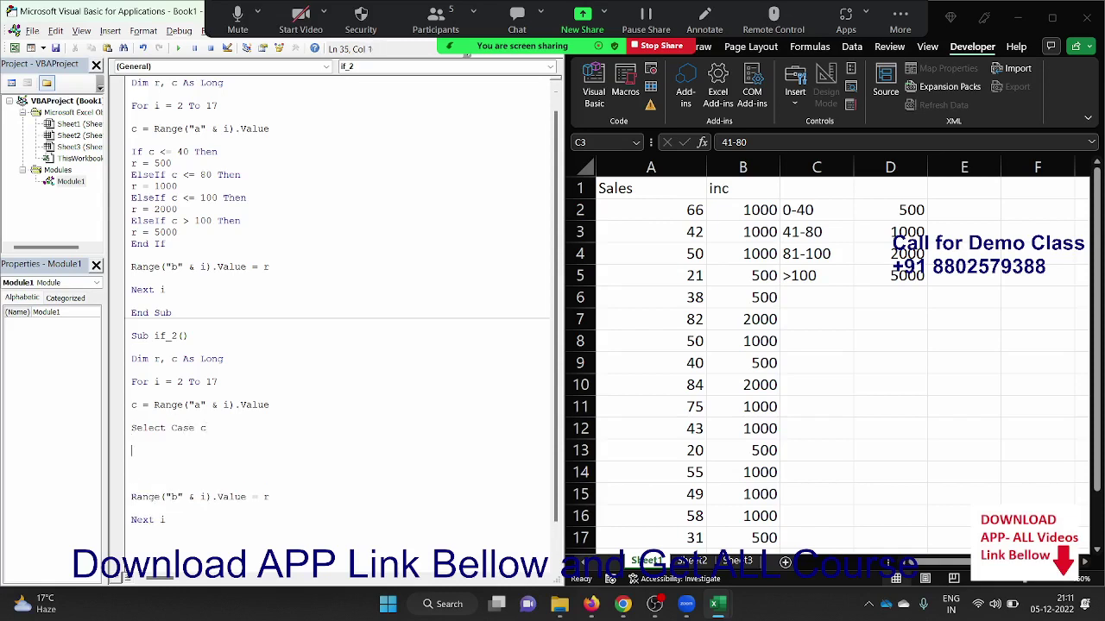
pyautogui.write('case ')
pyautogui.write('0')
pyautogui.write('to 41')
pyautogui.press('Return')
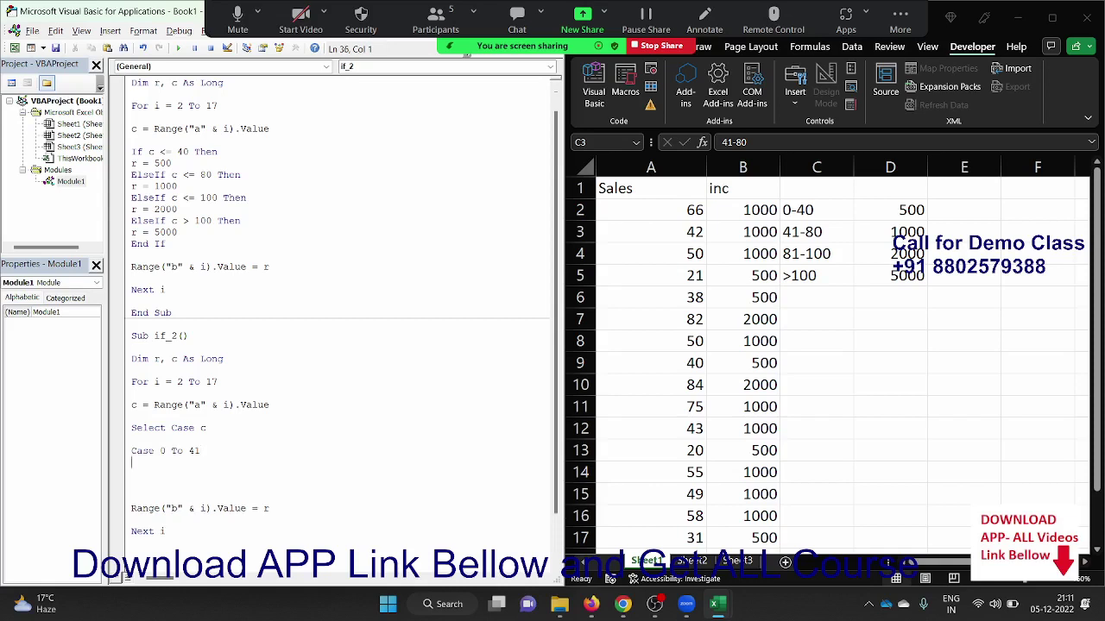
pyautogui.write('r = 500')
# Add a Case 41 To 80 branch giving r = 1000.
pyautogui.press('Return')
pyautogui.write('case ')
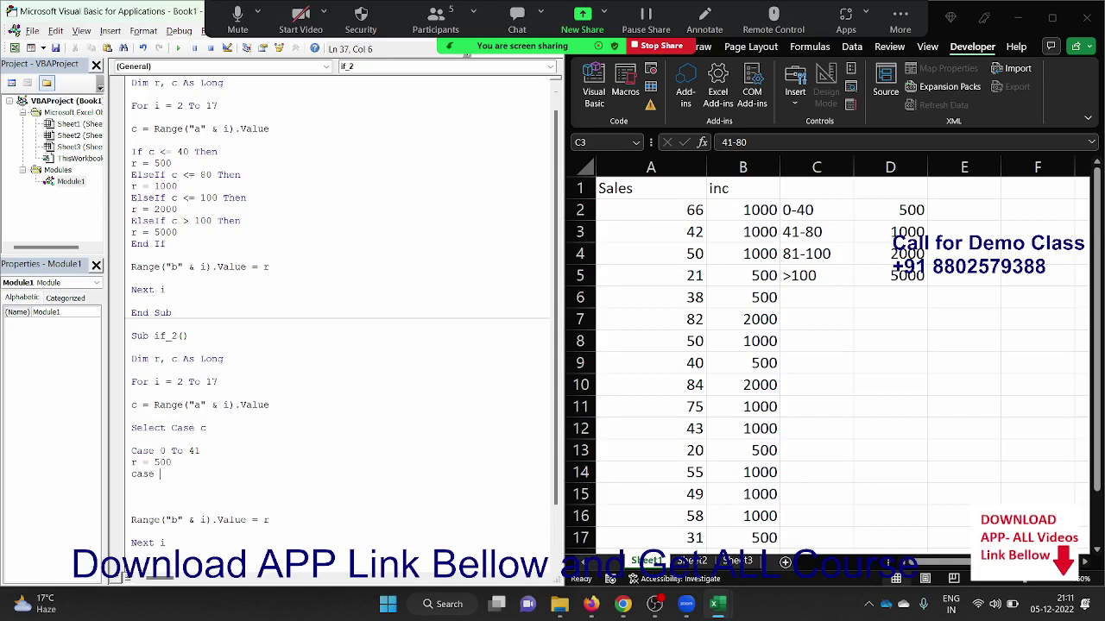
pyautogui.write('42 T')
pyautogui.press('BackSpace')
pyautogui.press('BackSpace')
pyautogui.press('BackSpace')
pyautogui.write('41 to ')
pyautogui.write('80')
pyautogui.press('Return')
pyautogui.write('r ')
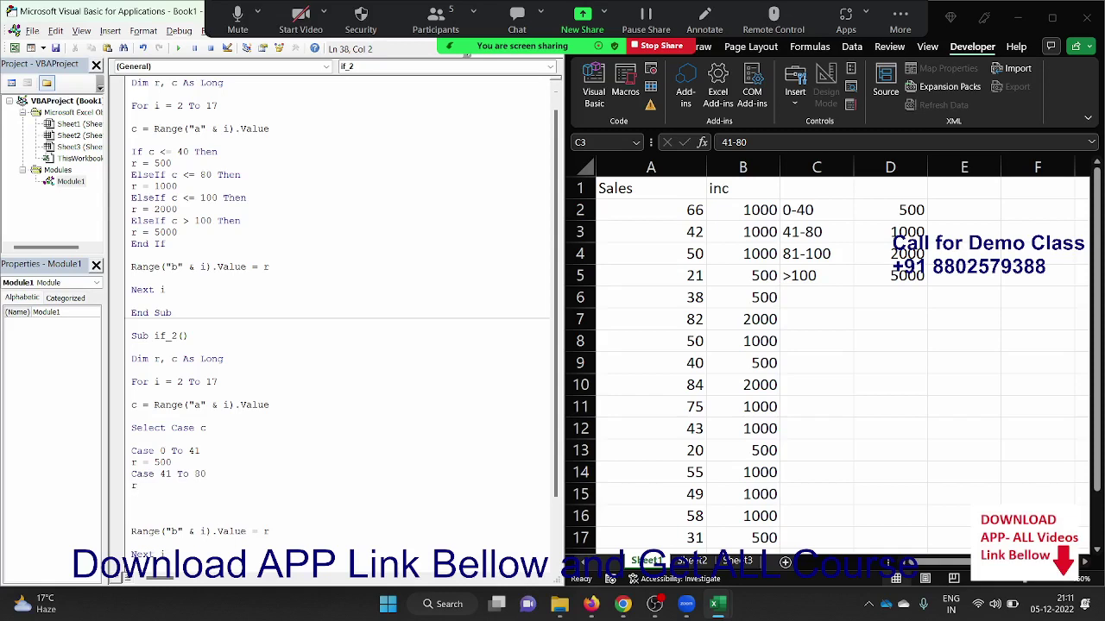
pyautogui.write('= 1000')
pyautogui.press('Return')
# Correct the first case's upper bound from 41 to 40.
pyautogui.click(132, 462)
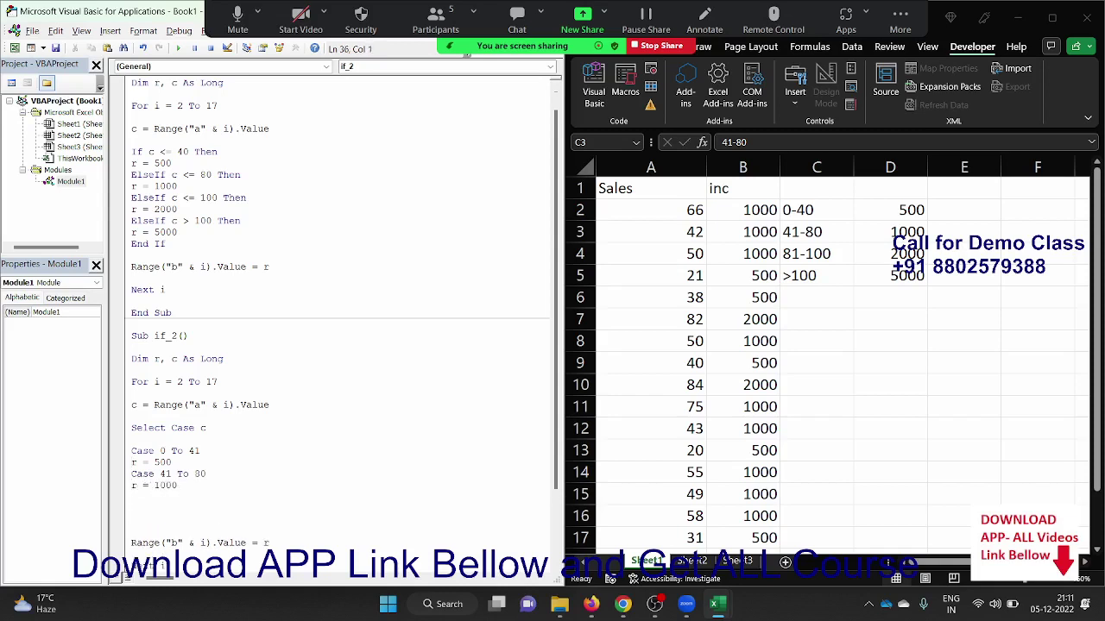
pyautogui.click(243, 455)
pyautogui.press('BackSpace')
pyautogui.write('0')
pyautogui.press('Down')
pyautogui.press('Down')
pyautogui.press('Down')
pyautogui.press('End')
pyautogui.press('Down')
pyautogui.scroll(-3, 387, 327)
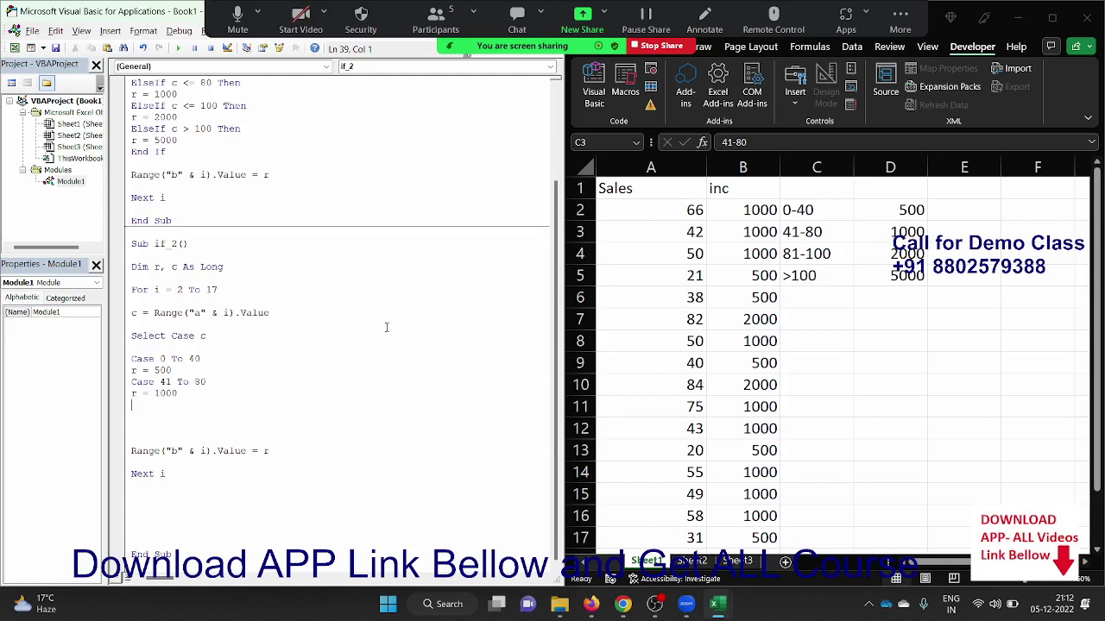
# Add Case 81 To 100 giving 2000 and Case Is > 100 giving 5000, then End Select.
pyautogui.write('case ')
pyautogui.write('81 ')
pyautogui.write('to 100')
pyautogui.press('Return')
pyautogui.write('r')
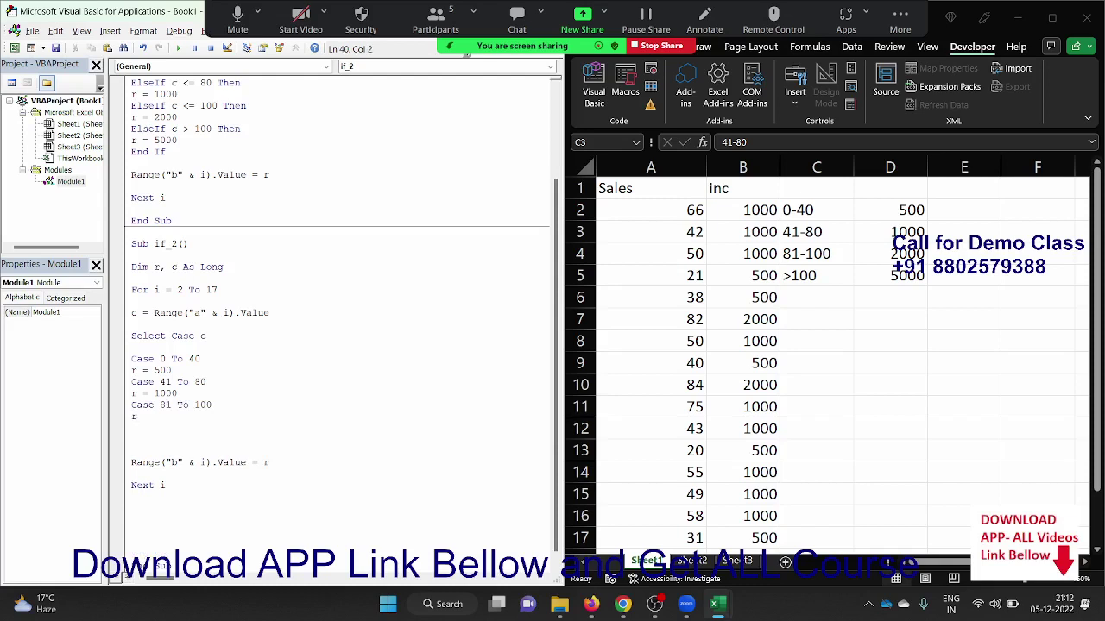
pyautogui.write(' =')
pyautogui.write('2000')
pyautogui.press('Return')
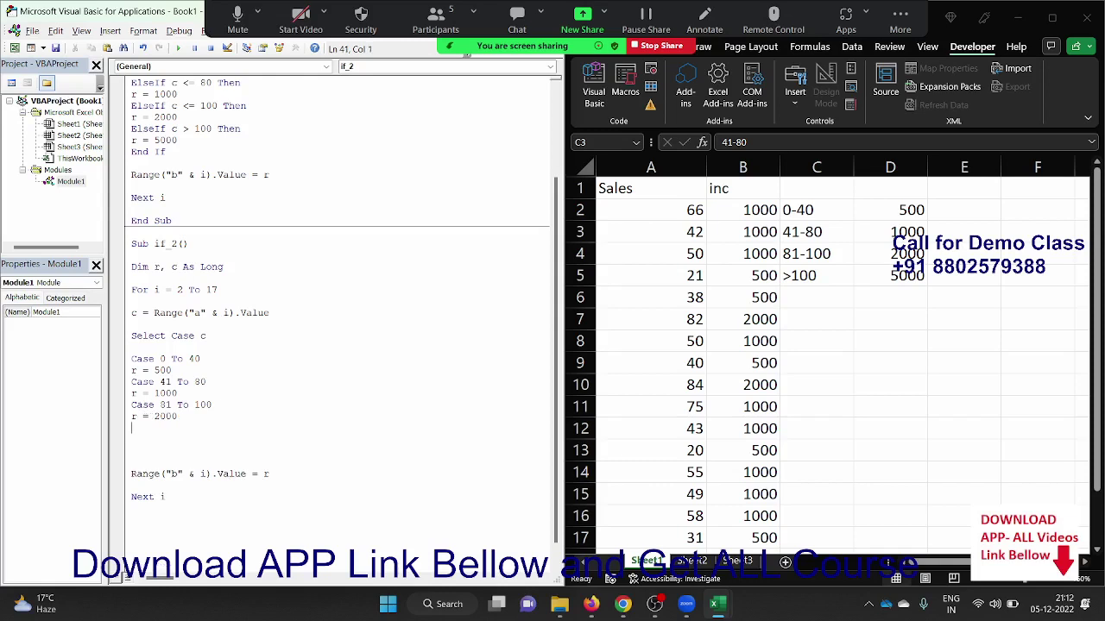
pyautogui.write('case ')
pyautogui.write('is>100')
pyautogui.press('Return')
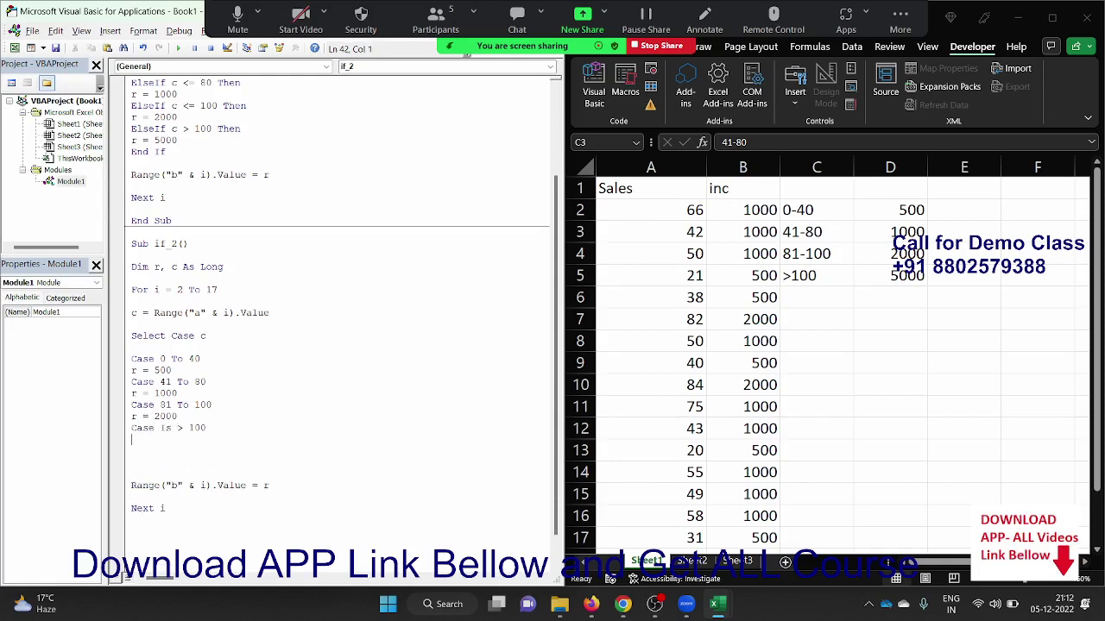
pyautogui.write('r = ')
pyautogui.write('5000')
pyautogui.press('Return')
pyautogui.write('end')
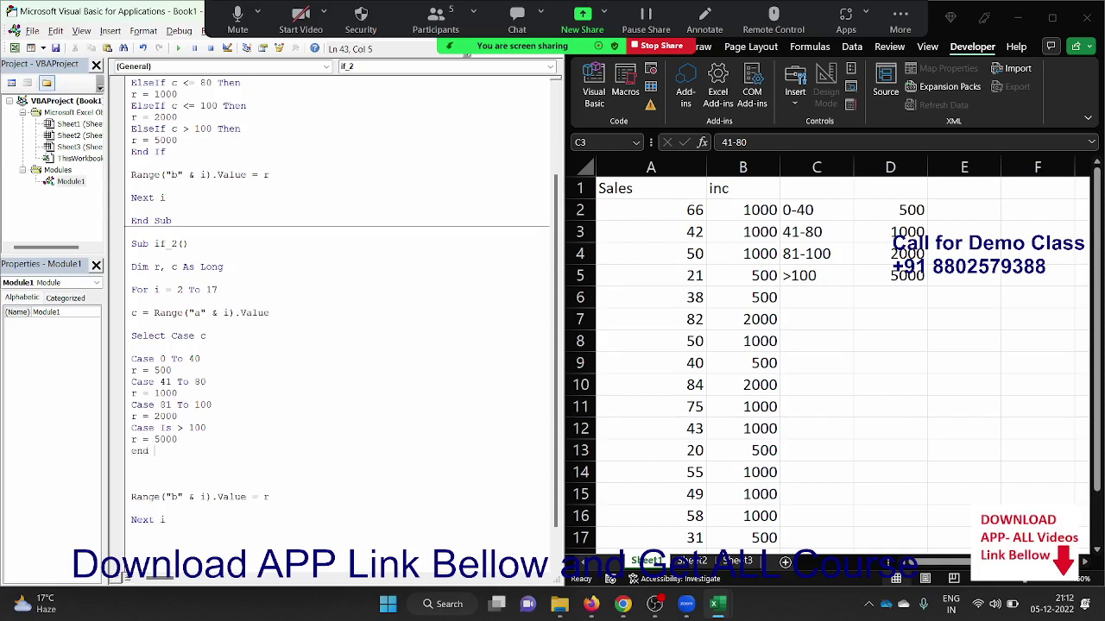
pyautogui.write(' select')
pyautogui.press('Return')
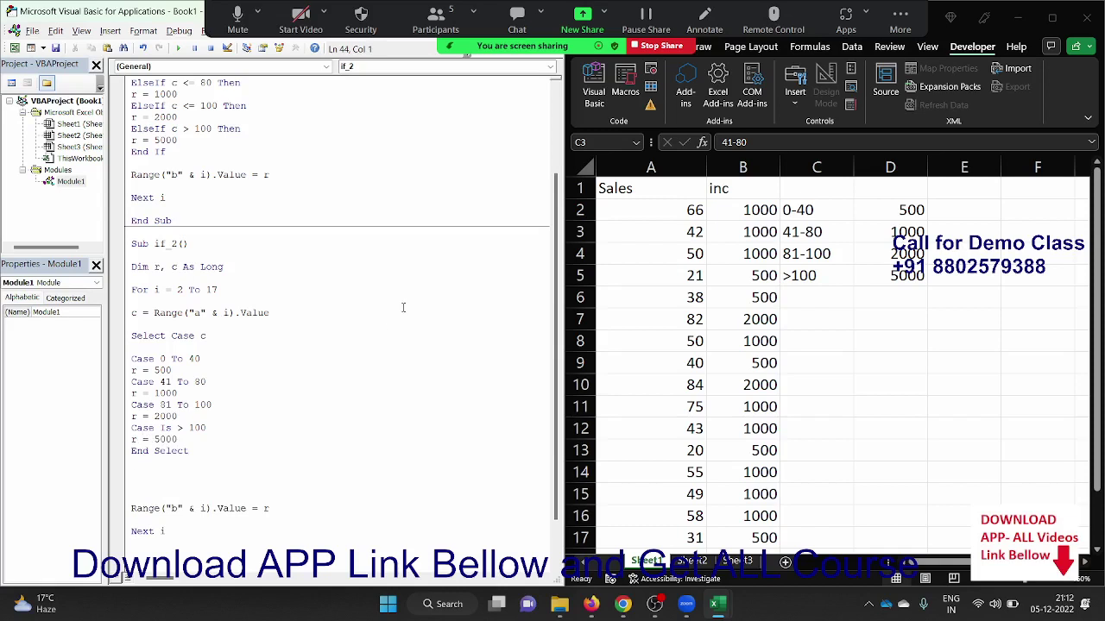
pyautogui.scroll(-2, 275, 330)
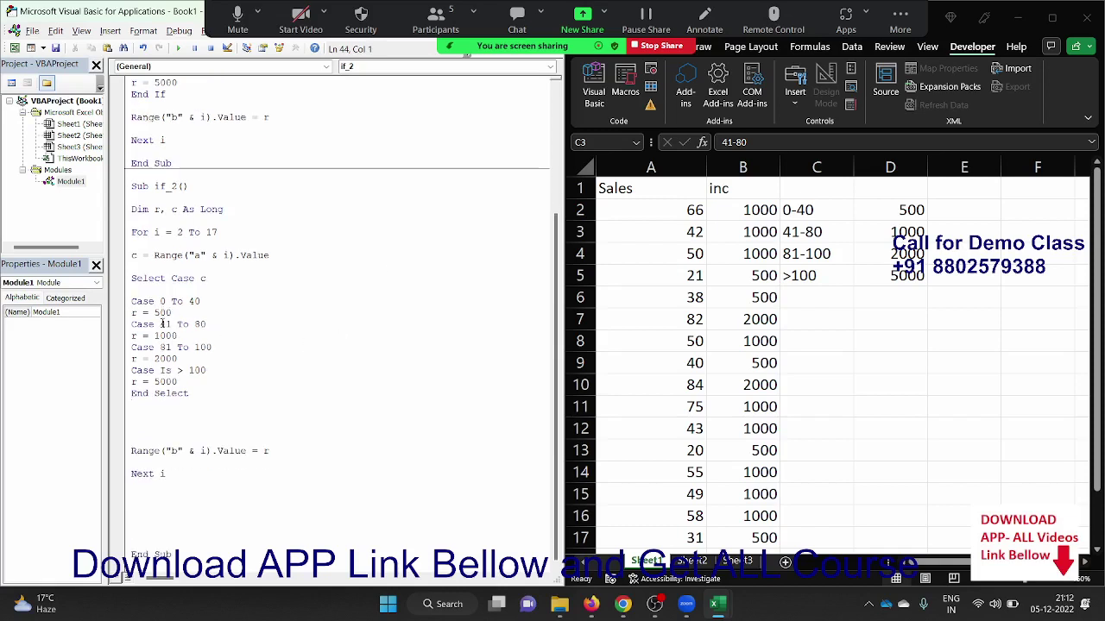
# Insert Case 50, 70, 80, 90, 75 giving r = 800 directly under Select Case c.
pyautogui.moveTo(158, 324); pyautogui.dragTo(210, 325)
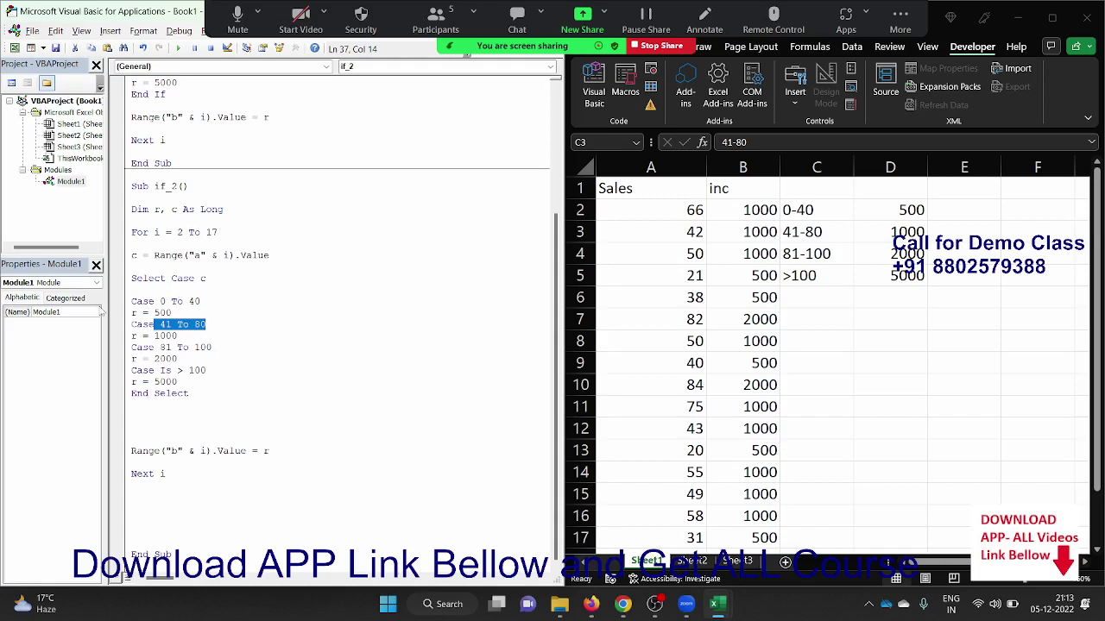
pyautogui.click(131, 292)
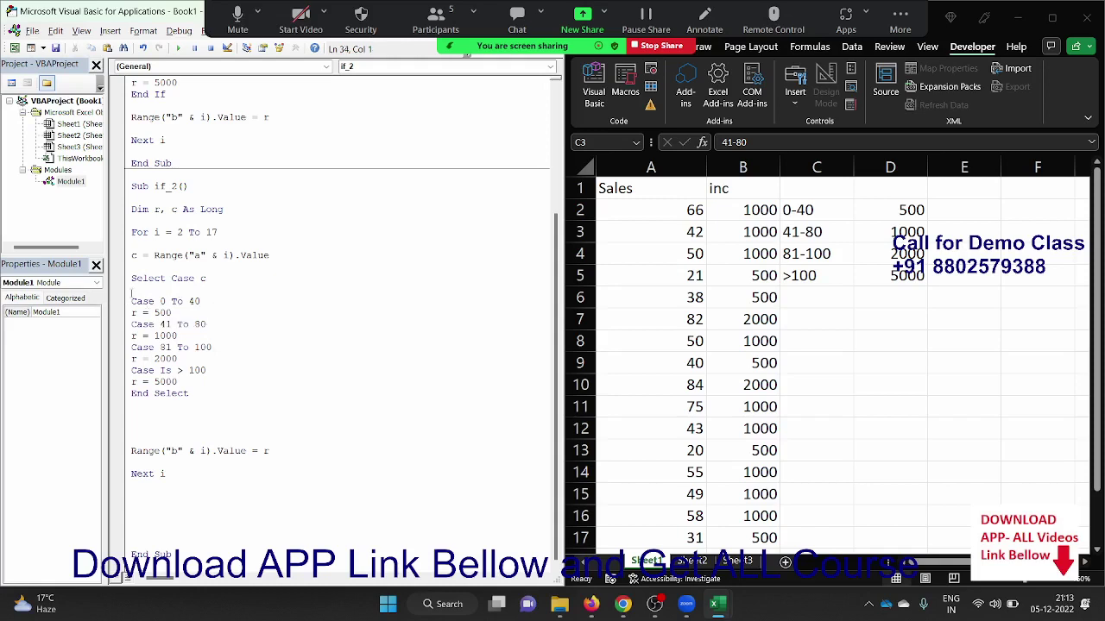
pyautogui.press('Return')
pyautogui.write('case ')
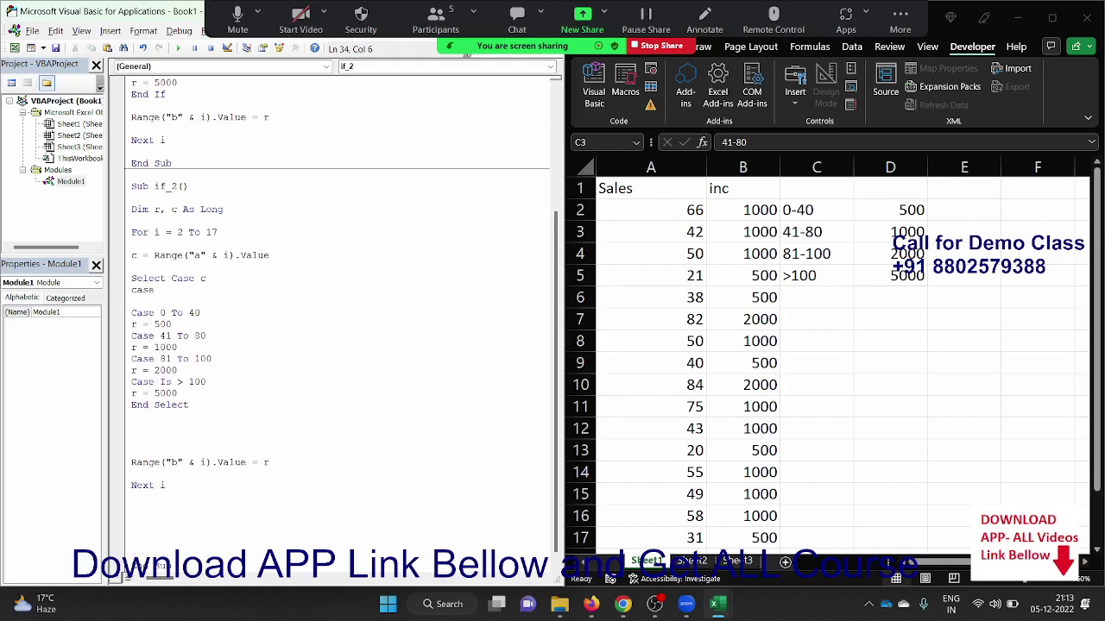
pyautogui.write('50,7')
pyautogui.write('0,80,90,7')
pyautogui.write('5')
pyautogui.press('Return')
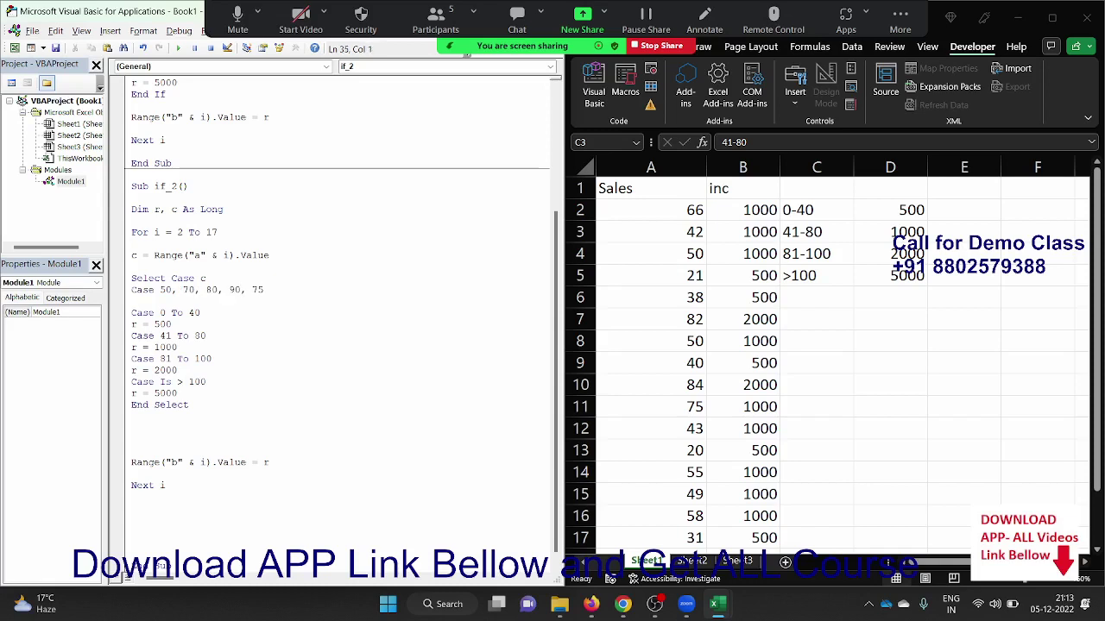
pyautogui.write('r=50')
pyautogui.write('0')
pyautogui.press('BackSpace')
pyautogui.press('BackSpace')
pyautogui.press('BackSpace')
pyautogui.write('800')
pyautogui.press('Down')
# Highlight the list of exact sales values to explain it, then move below End Select.
pyautogui.moveTo(264, 290); pyautogui.dragTo(156, 290)
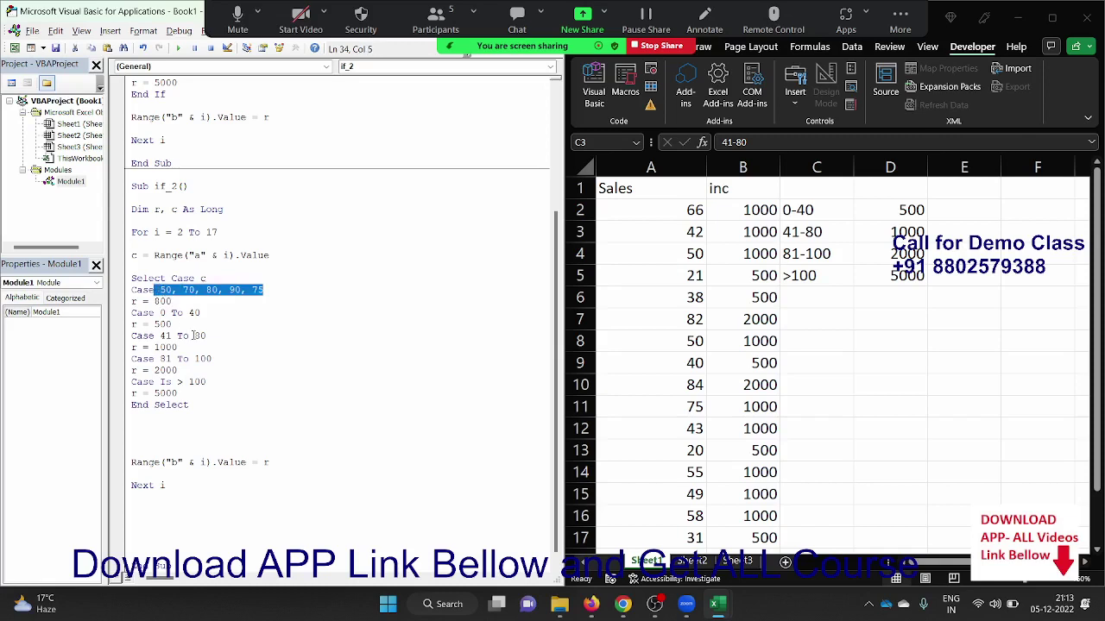
pyautogui.scroll(-1, 193, 335)
pyautogui.click(195, 290)
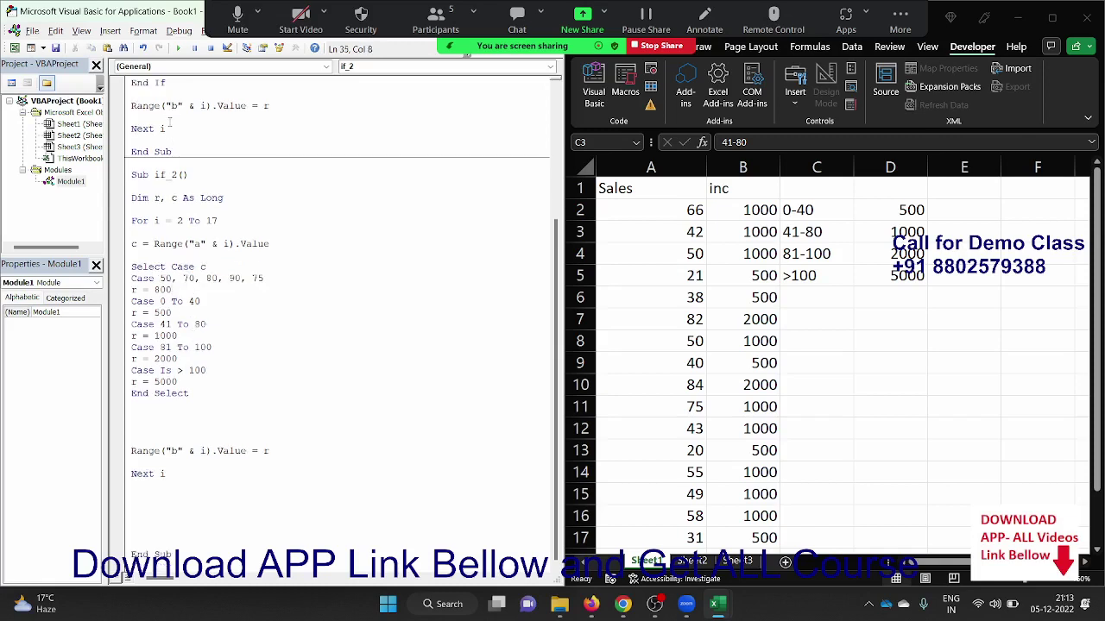
pyautogui.click(165, 408)
# Delete the blank lines below End Select and at the top of if_1.
pyautogui.press('Delete')
pyautogui.press('Delete')
pyautogui.press('Delete')
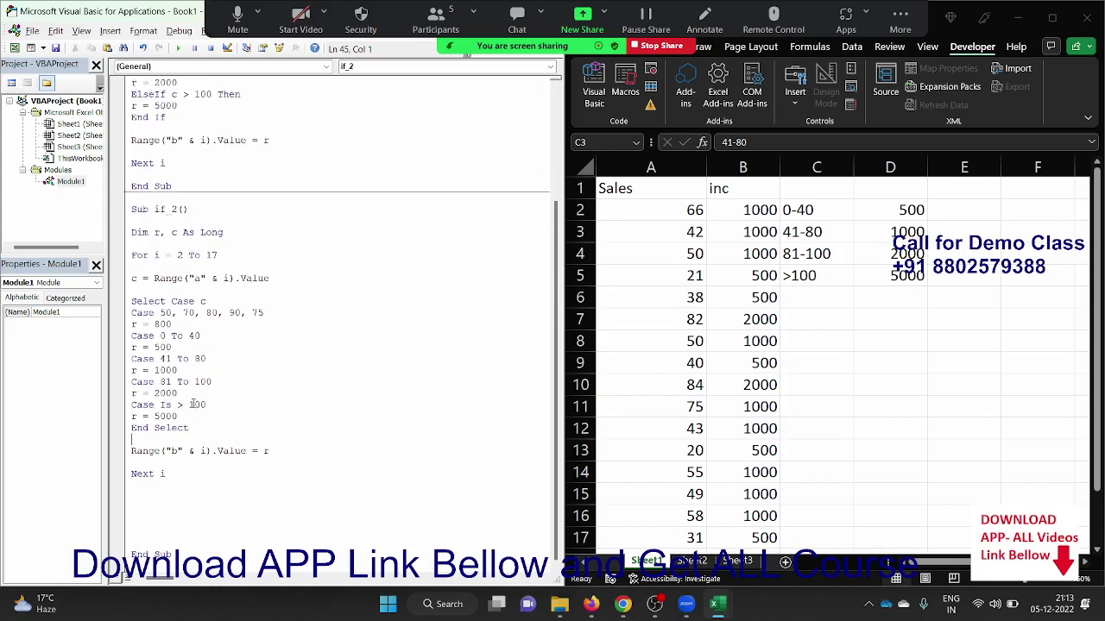
pyautogui.press('Delete')
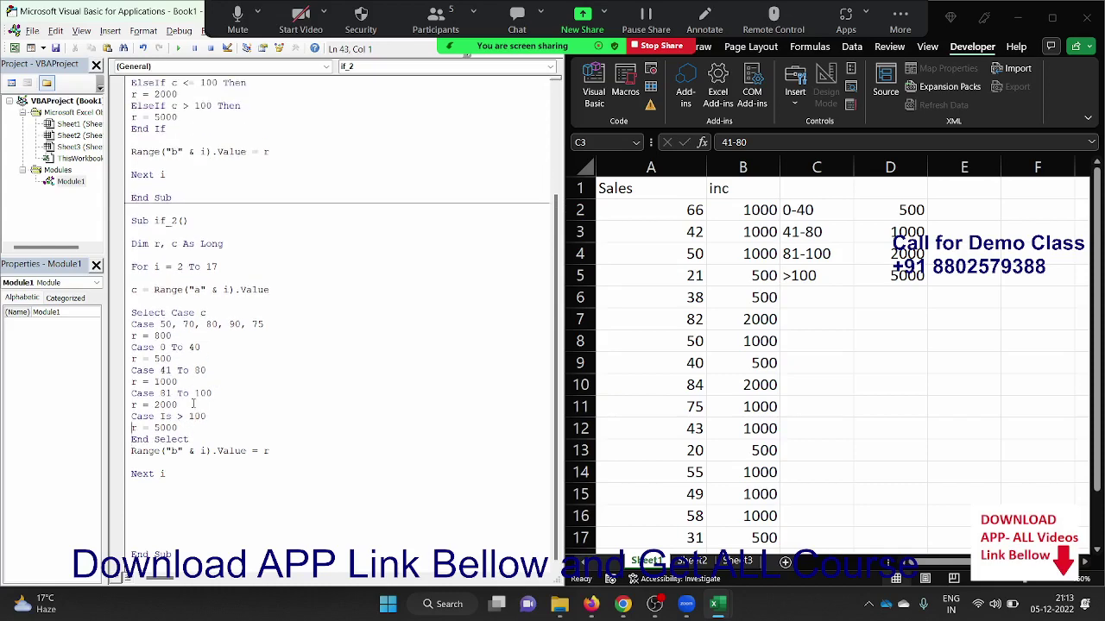
pyautogui.press('Up')
pyautogui.press('Up')
pyautogui.press('Up')
pyautogui.press('Up')
pyautogui.press('Up')
pyautogui.press('Up')
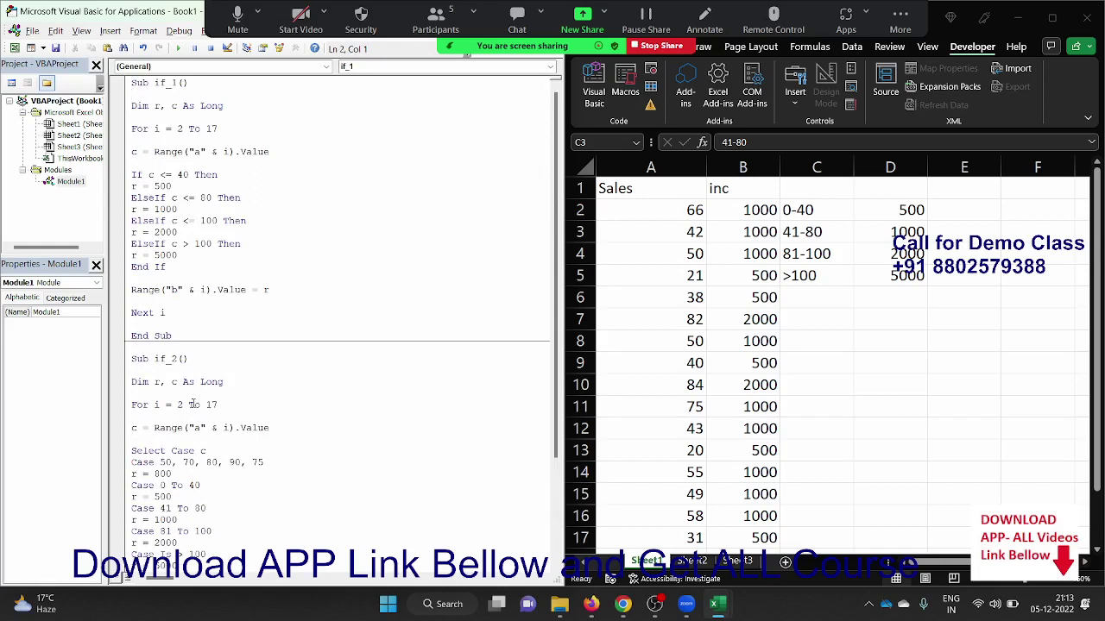
pyautogui.press('Delete')
pyautogui.press('Down')
pyautogui.press('Delete')
pyautogui.press('Down')
pyautogui.press('Delete')
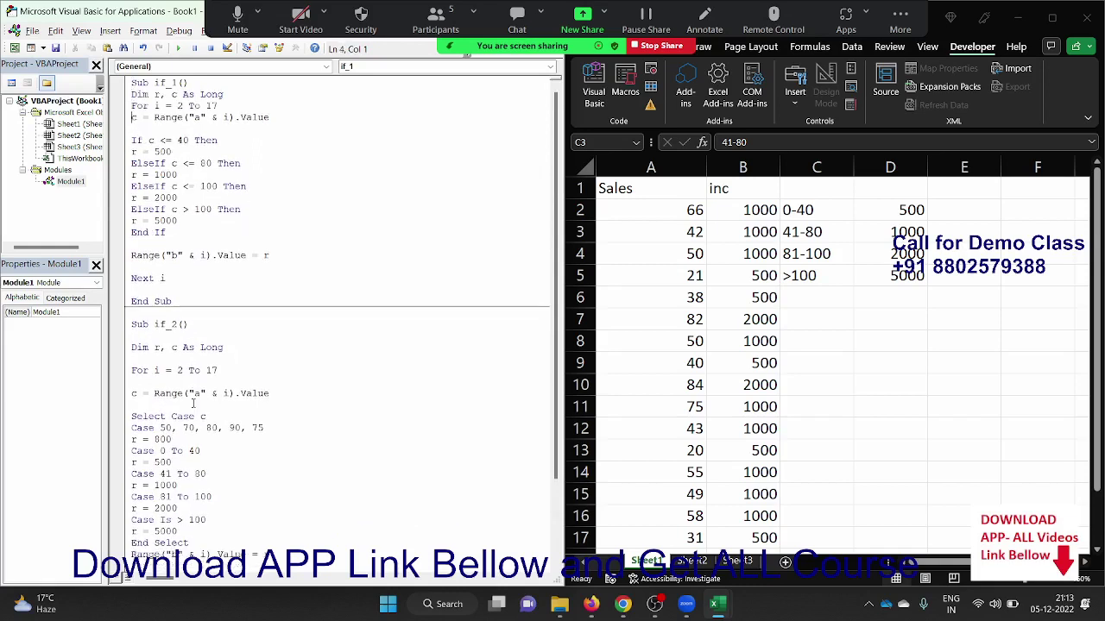
# Remove the blank line after c = Range in if_1 and select all the module's code.
pyautogui.press('Down')
pyautogui.press('Delete')
pyautogui.press('Down')
pyautogui.press('Down')
pyautogui.press('Down')
pyautogui.press('Down')
pyautogui.press('Down')
pyautogui.press('Down')
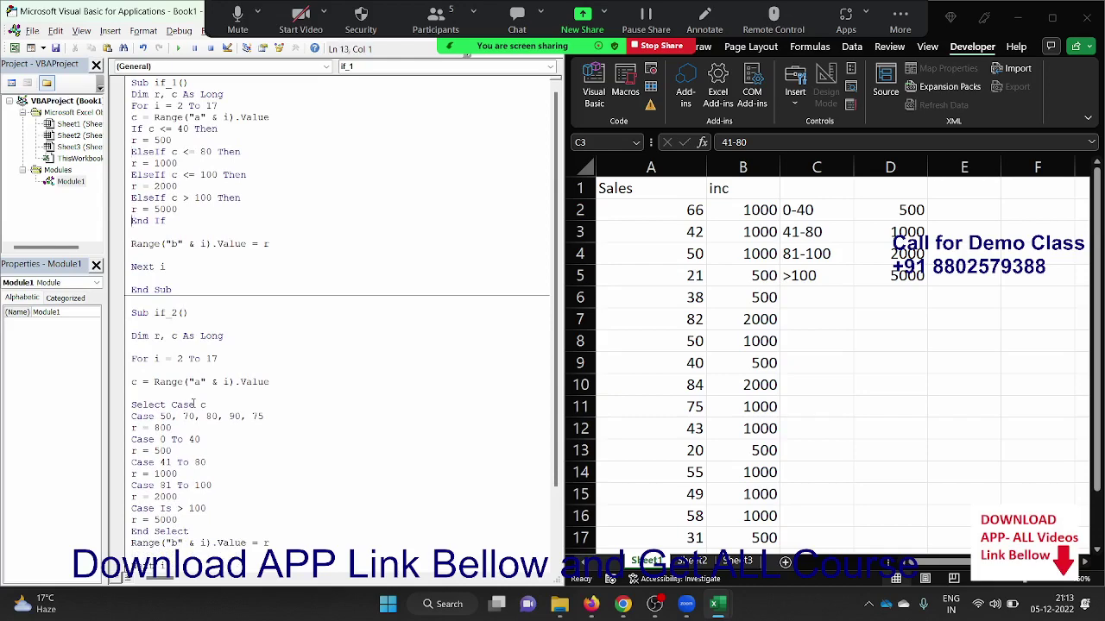
pyautogui.press('Down')
pyautogui.press('Down')
pyautogui.press('Down')
pyautogui.press('Down')
pyautogui.press('Down')
pyautogui.press('Down')
pyautogui.press('Down')
pyautogui.press('Down')
pyautogui.press('Down')
pyautogui.press('Down')
pyautogui.press('Down')
pyautogui.press('Down')
pyautogui.press('Down')
pyautogui.press('Up')
pyautogui.press('Up')
pyautogui.press('Up')
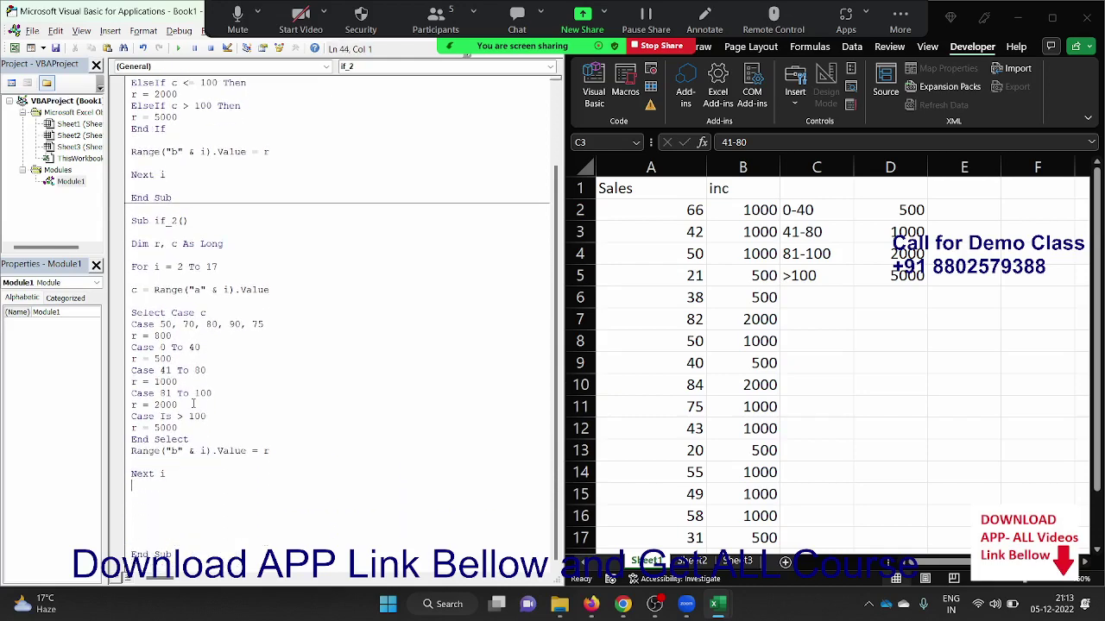
pyautogui.hotkey('ctrl', 'a')
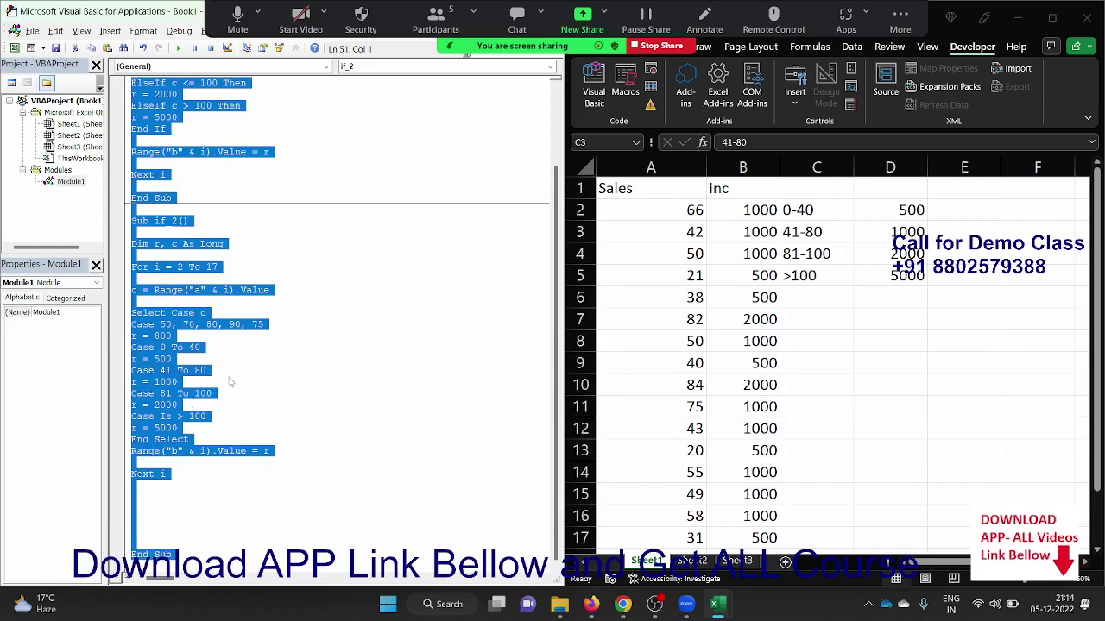
# Run the if_2 macro so sales of 50 and 75 earn 800 in column B.
pyautogui.click(223, 339)
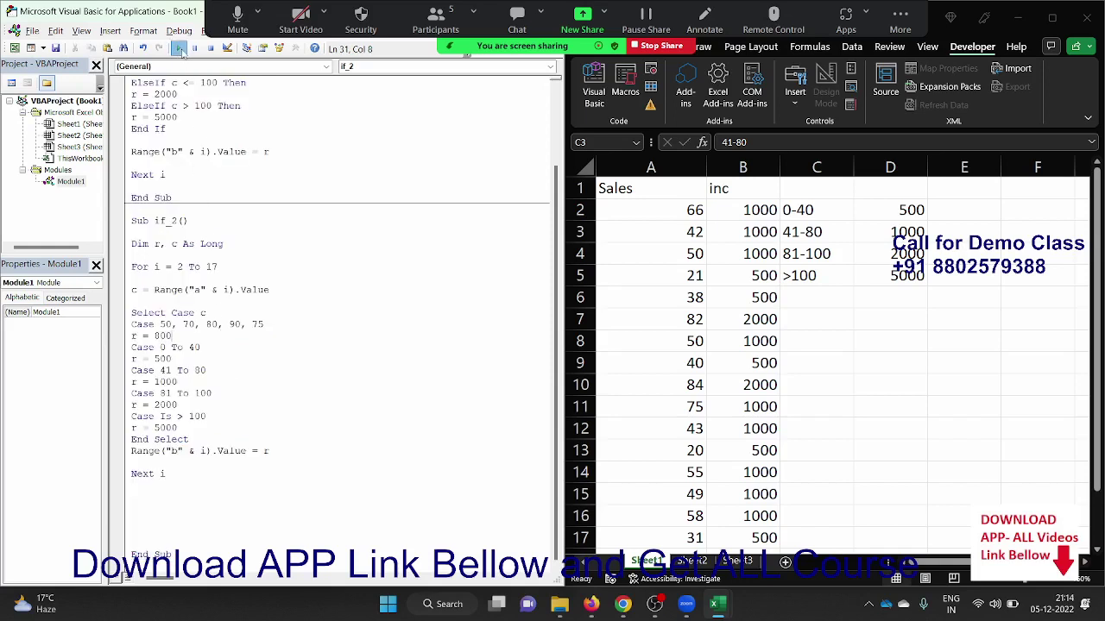
pyautogui.click(176, 47)
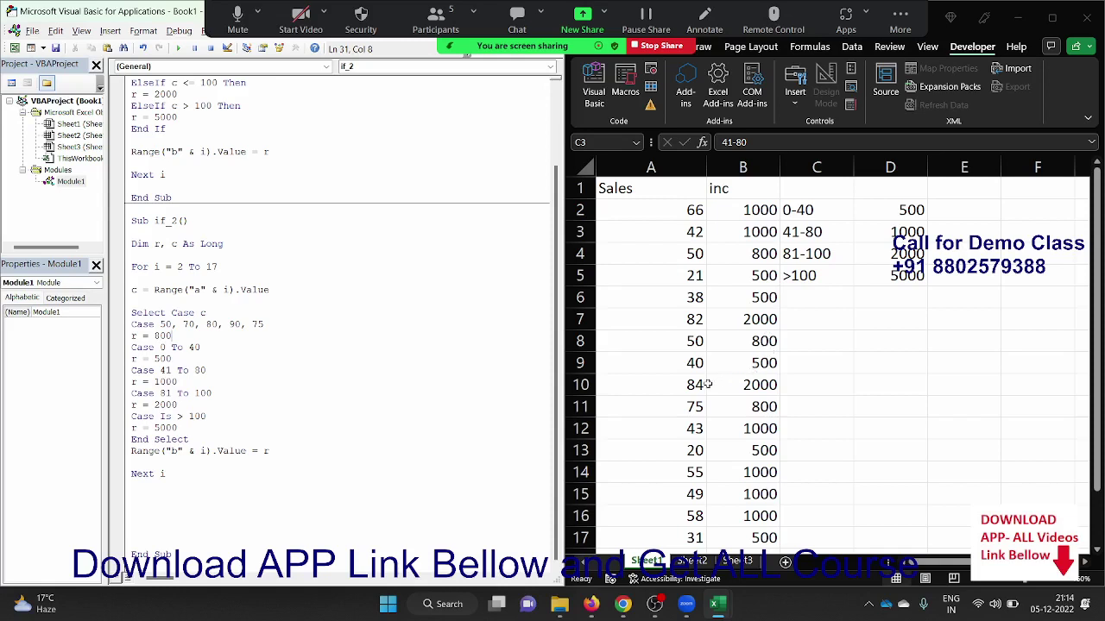
# Paste and send the copied macro code in the 9pm VBA WhatsApp group.
pyautogui.click(623, 605)
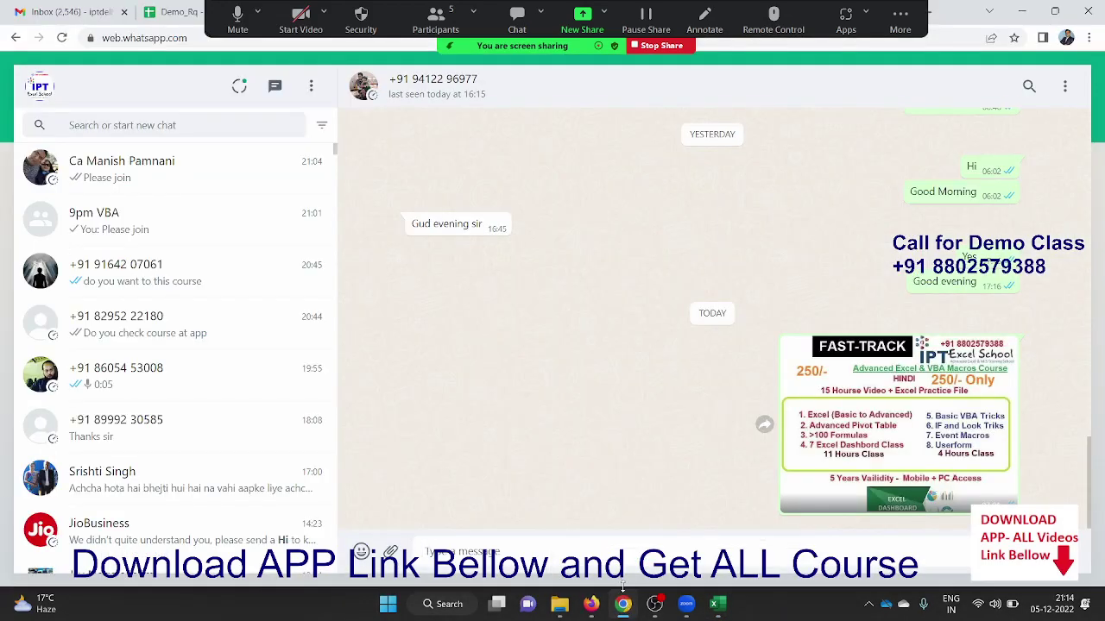
pyautogui.scroll(4, 365, 422)
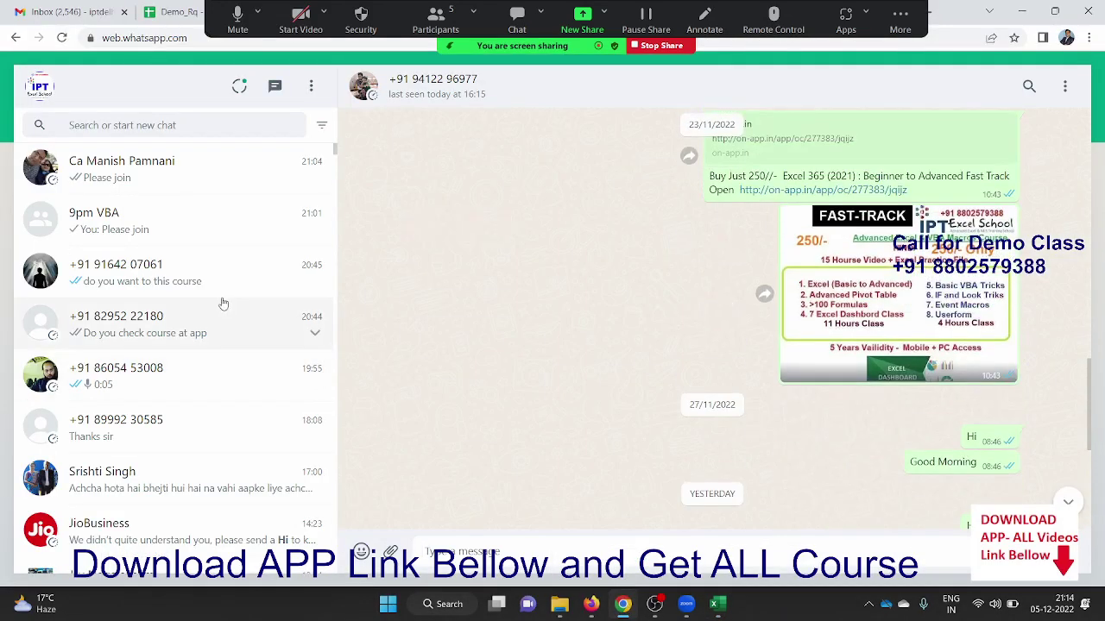
pyautogui.click(140, 246)
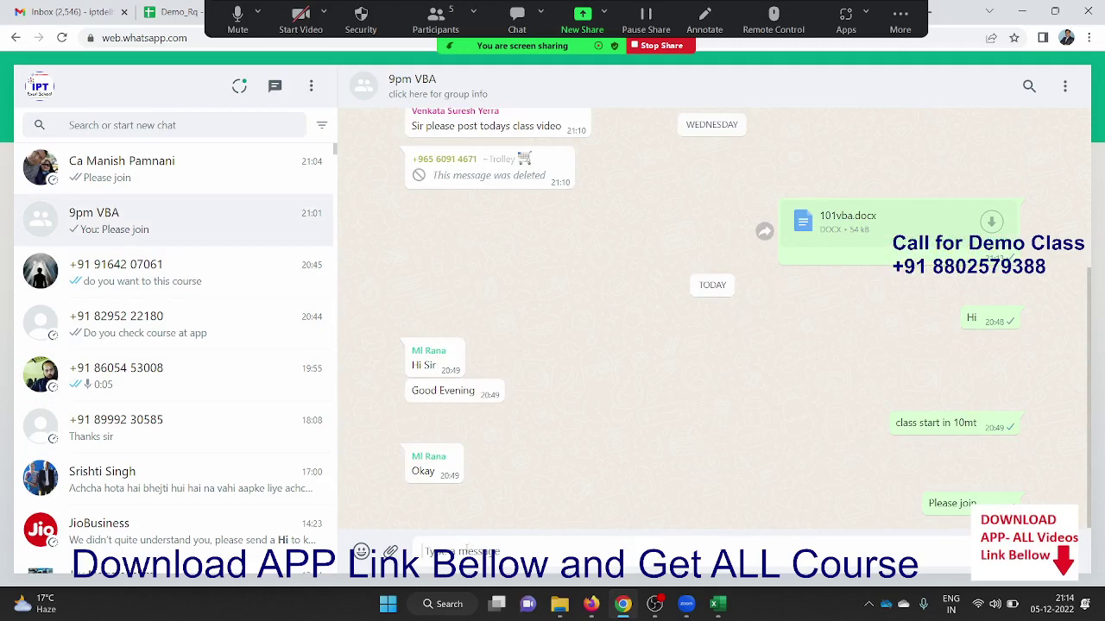
pyautogui.hotkey('ctrl', 'v')
pyautogui.press('Return')
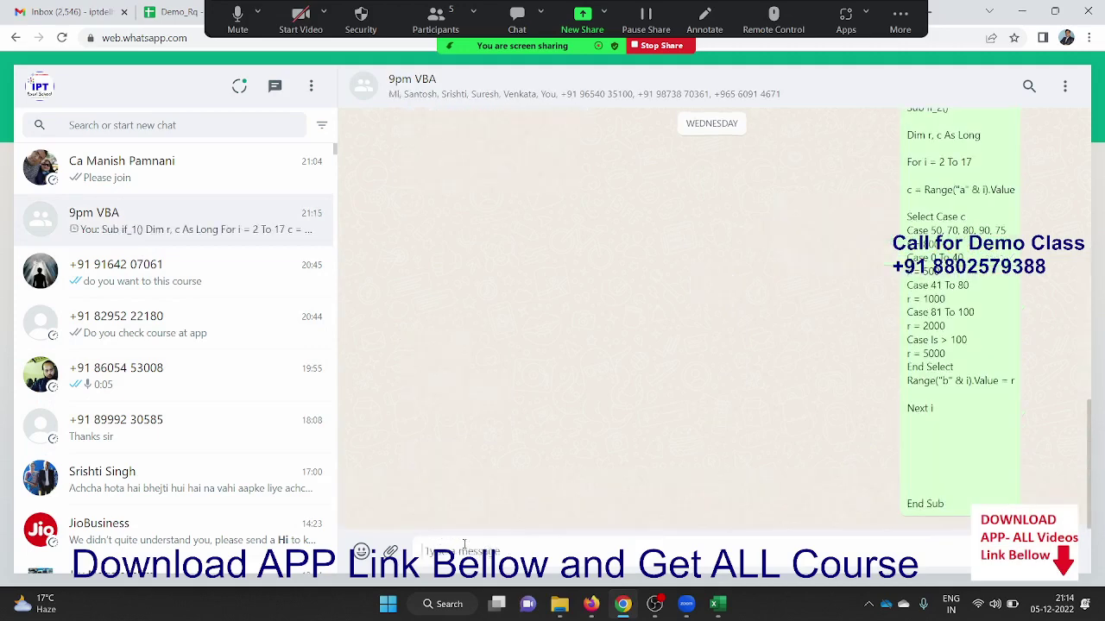
pyautogui.scroll(3, 883, 451)
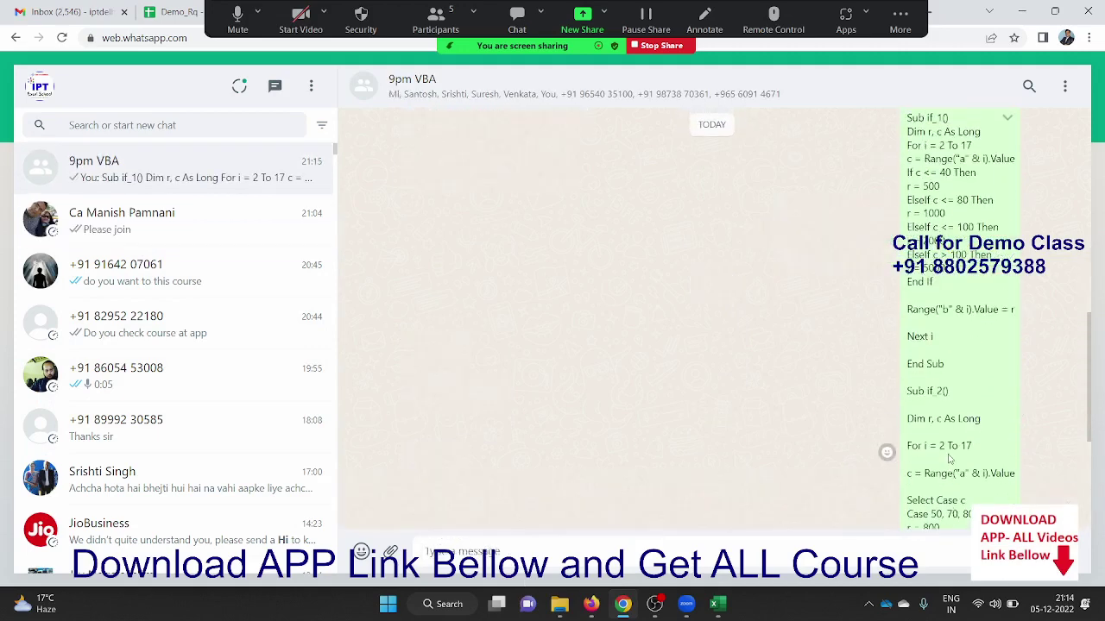
pyautogui.scroll(2, 882, 451)
pyautogui.scroll(3, 949, 458)
pyautogui.scroll(-1, 749, 405)
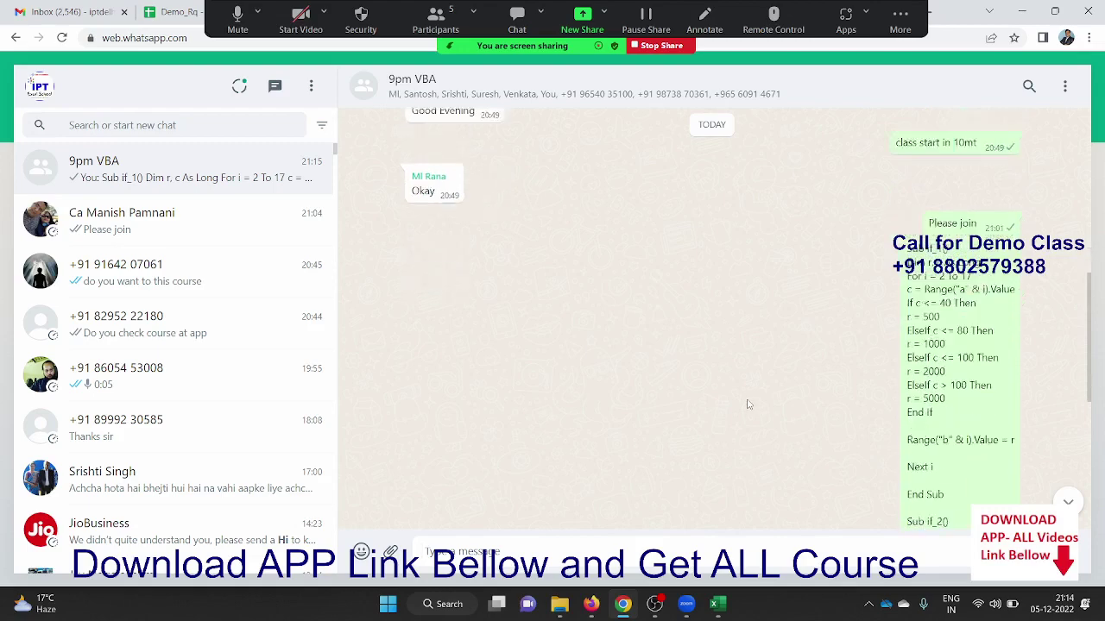
pyautogui.scroll(-5, 749, 405)
pyautogui.scroll(-2, 749, 405)
pyautogui.hotkey('alt', 'Tab')
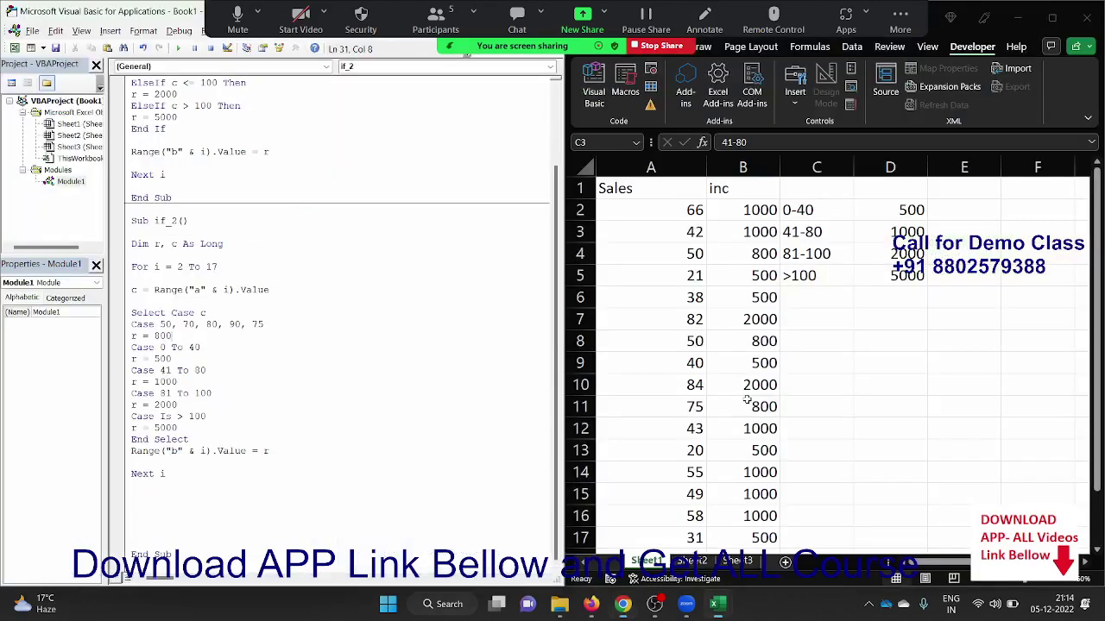